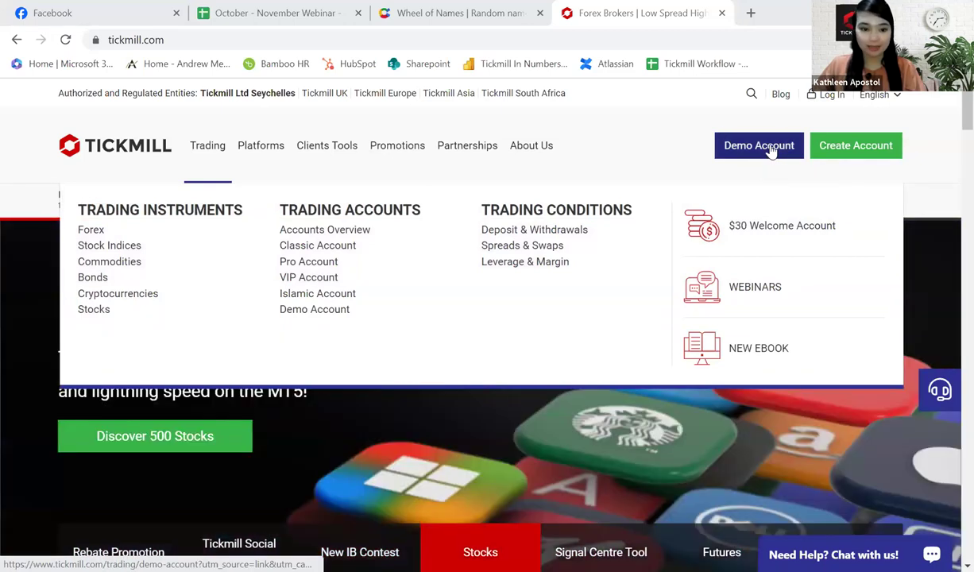
Open the free demo account form and enter the first and last name.
left_click(769, 151)
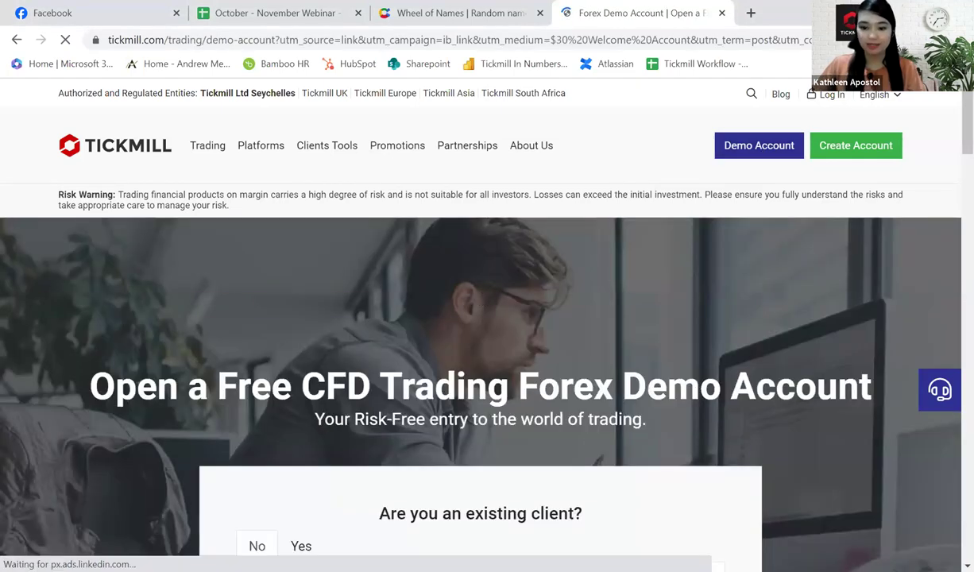
scroll(491, 318, "down", 5)
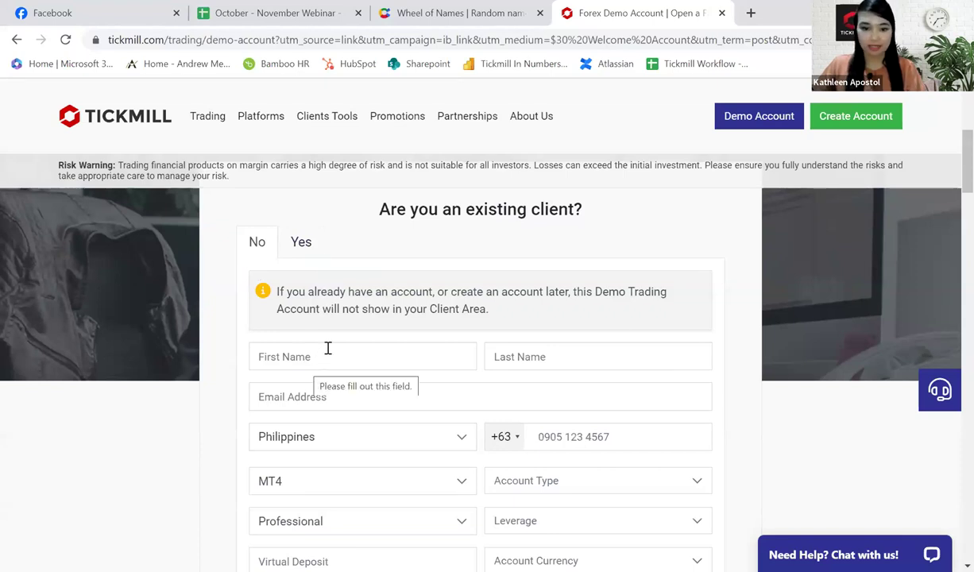
left_click(324, 356)
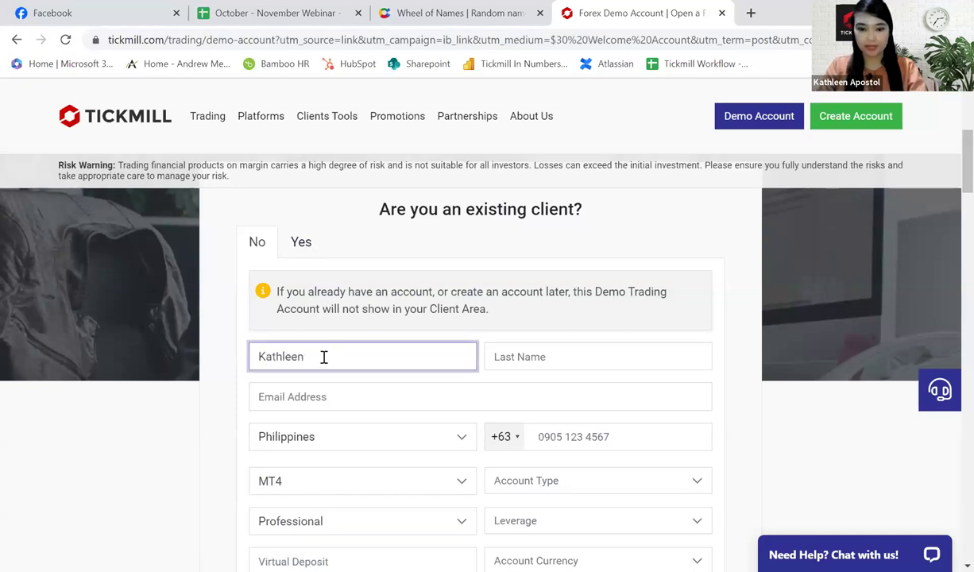
key("Tab")
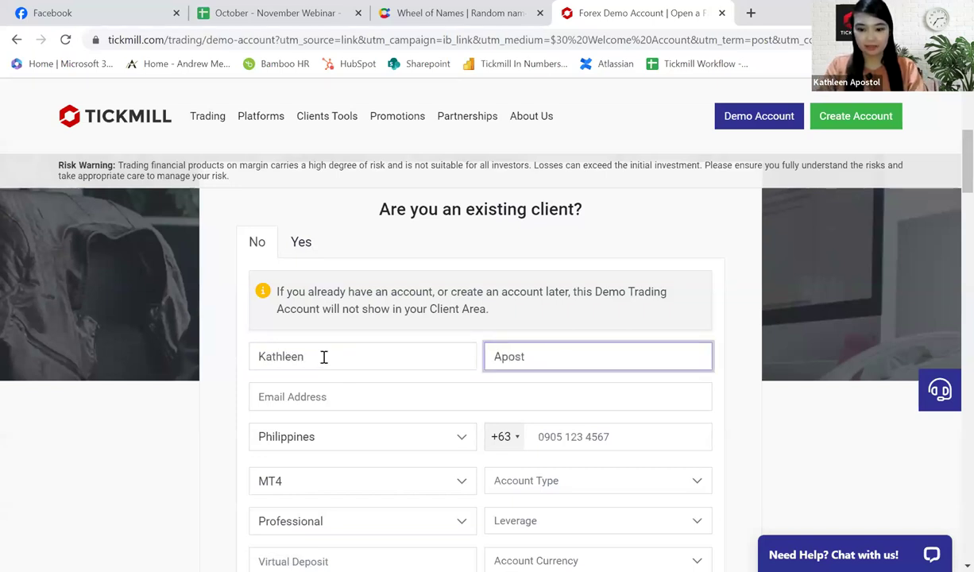
Enter the user's e-mail address, correcting mistyped parts and the domain.
left_click(385, 395)
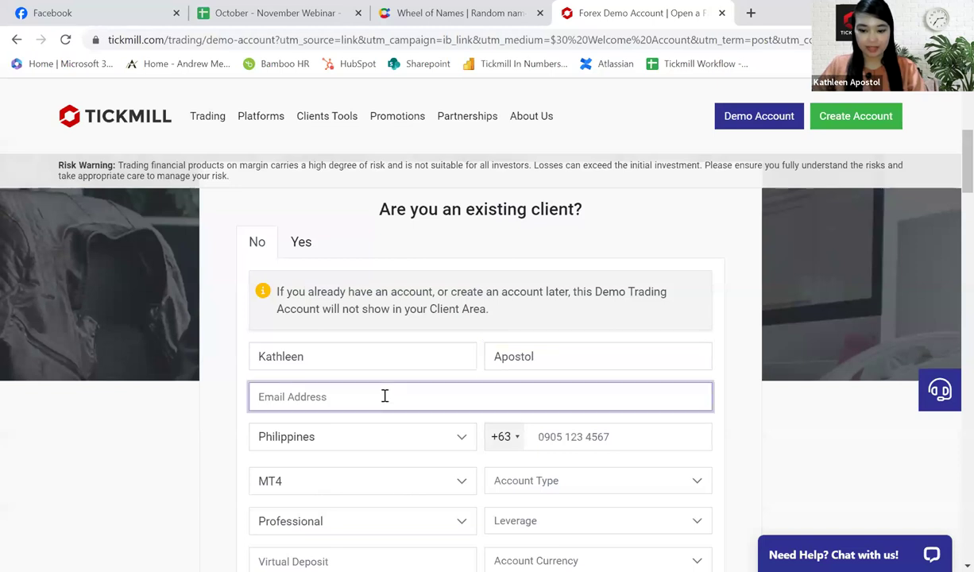
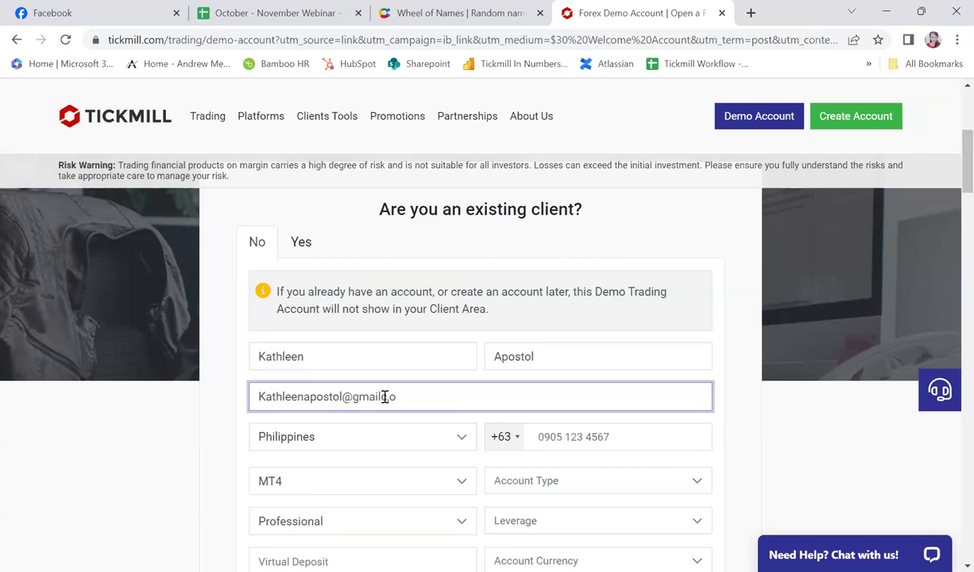
Finish the e-mail, confirm Philippines as country, and enter the mobile number after +63.
type(".com")
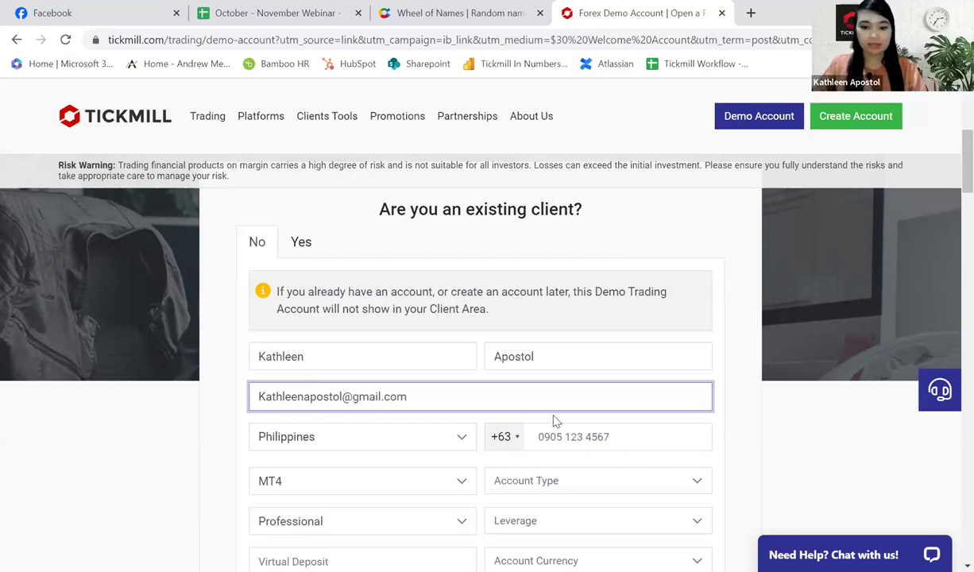
scroll(509, 361, "down", 2)
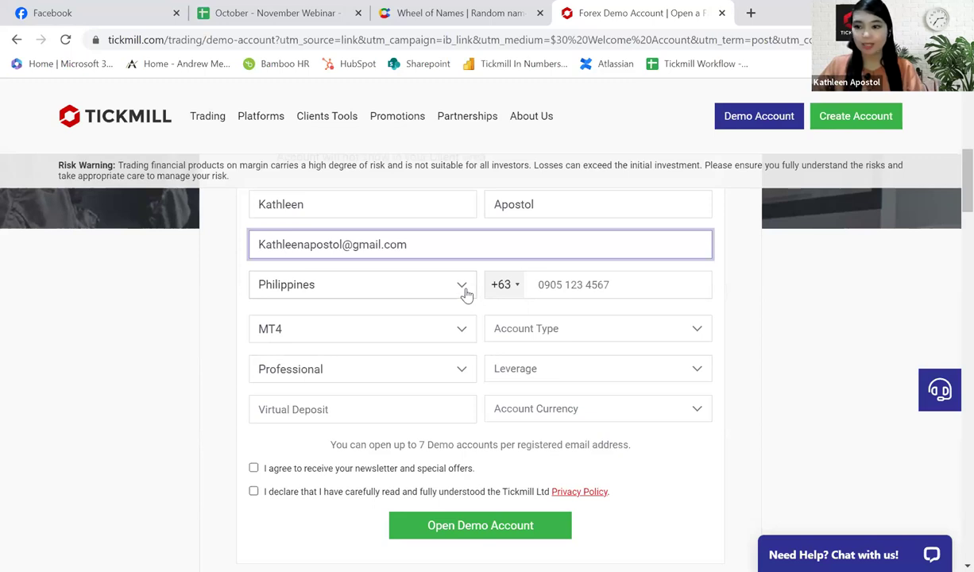
left_click(463, 291)
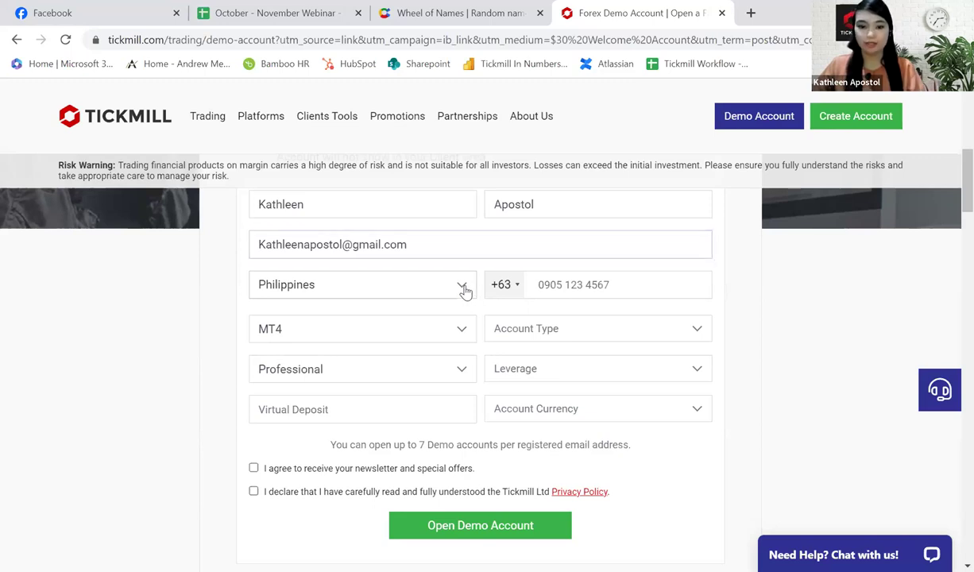
left_click(632, 288)
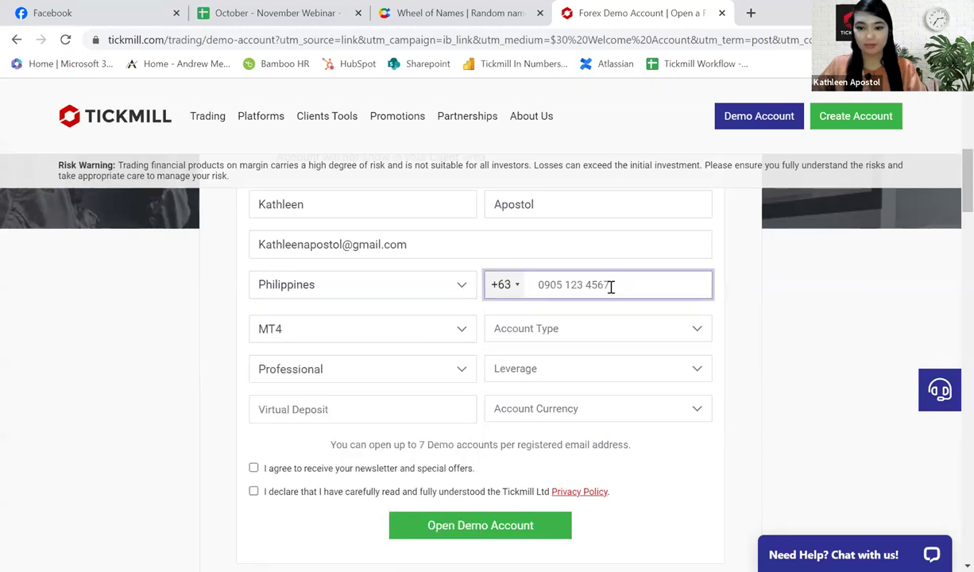
type("666")
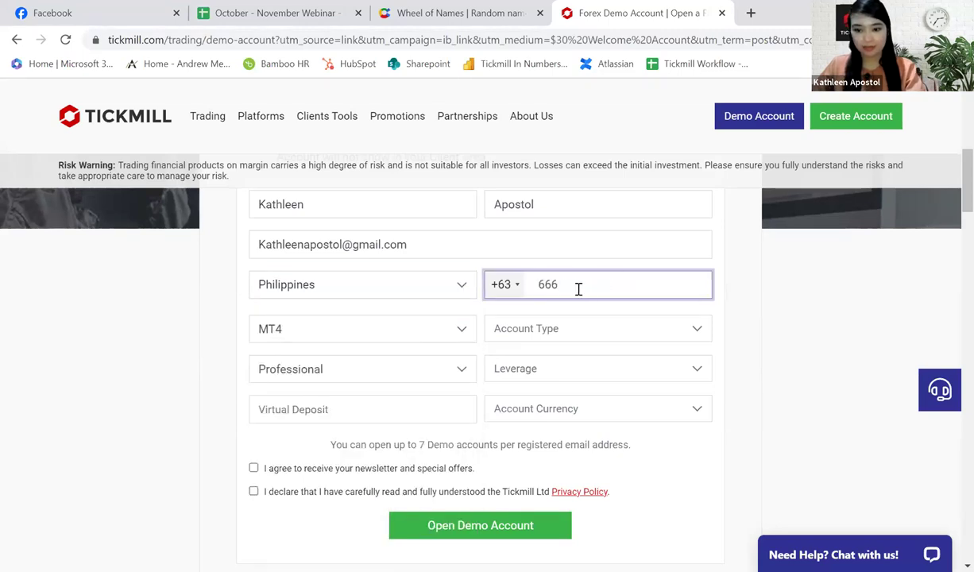
key("BackSpace")
key("BackSpace")
key("BackSpace")
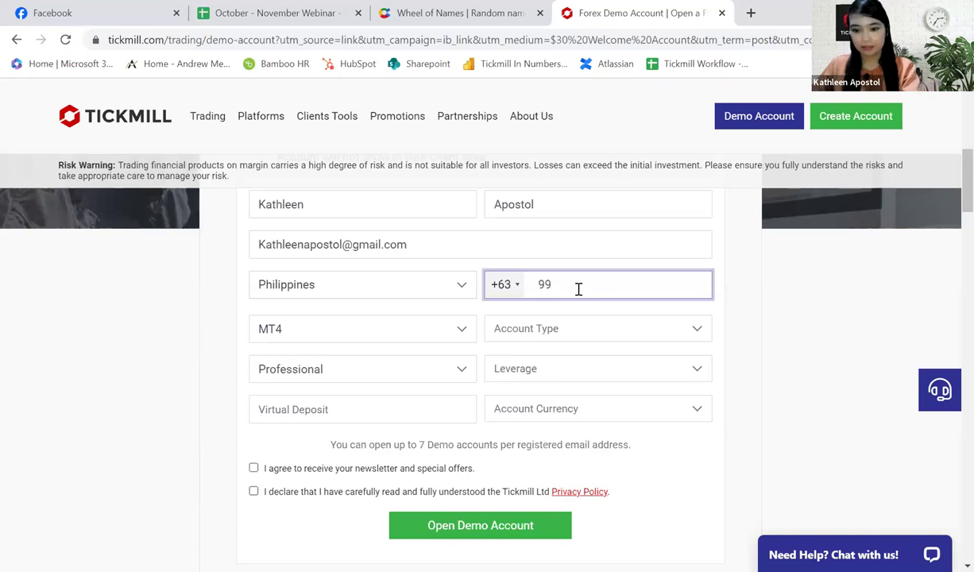
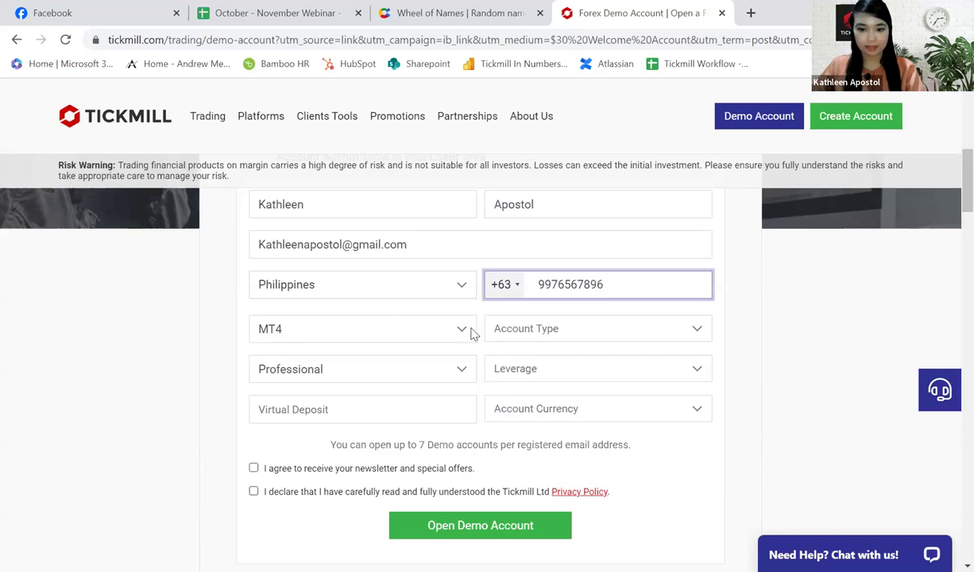
left_click(465, 332)
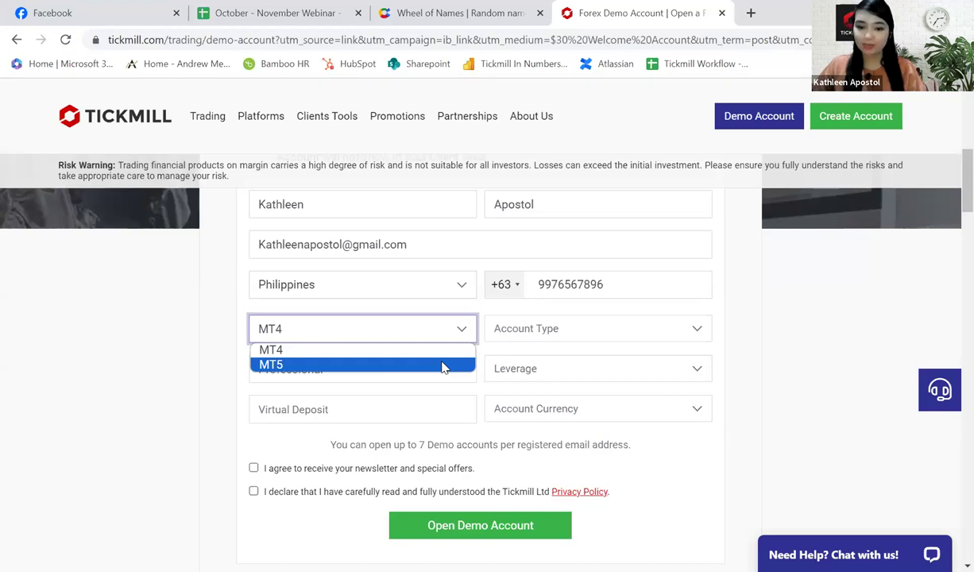
Switch the trading platform from MT4 to MT5.
left_click(443, 367)
left_click(572, 329)
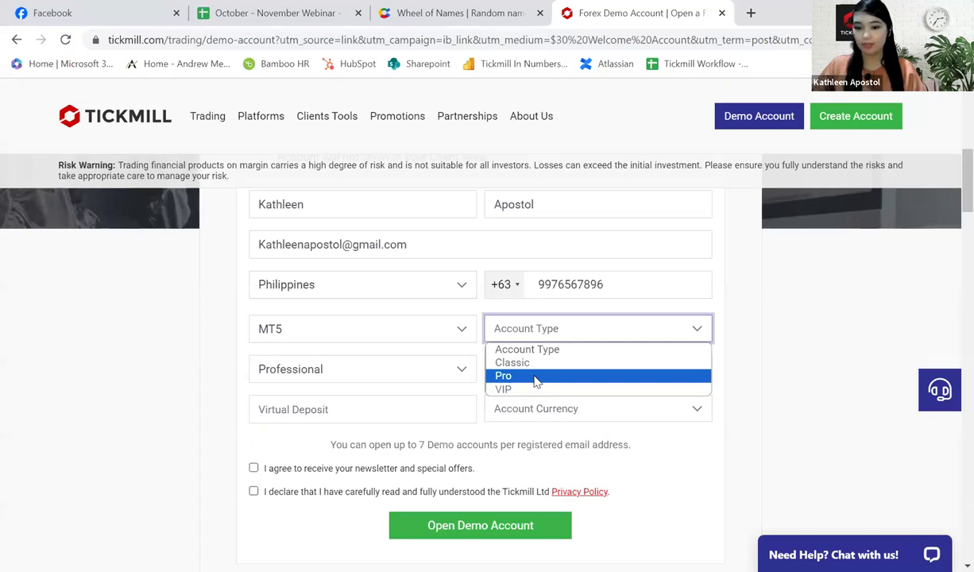
Set the account type to Pro and bring up the 1:1 to 1:500 leverage choices.
left_click(536, 375)
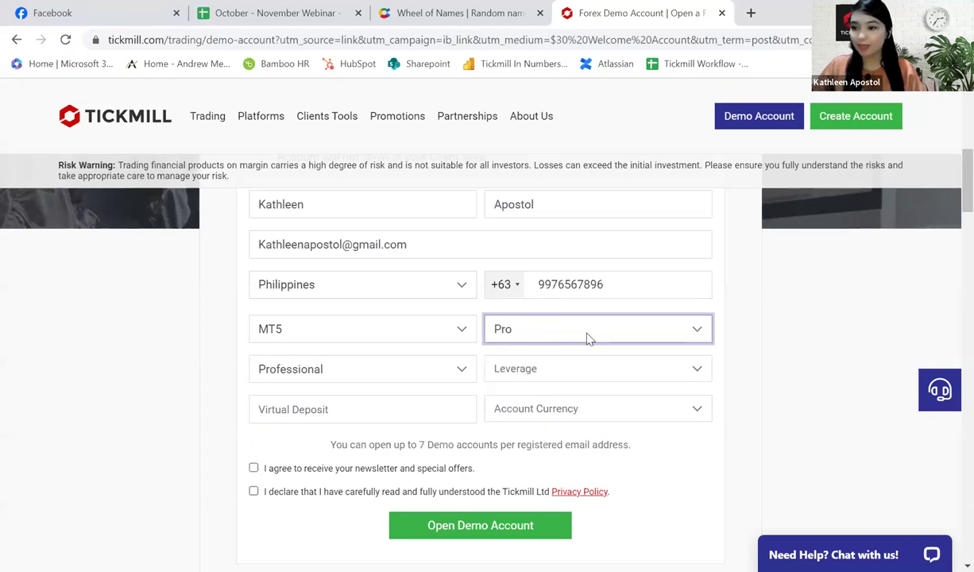
left_click(588, 338)
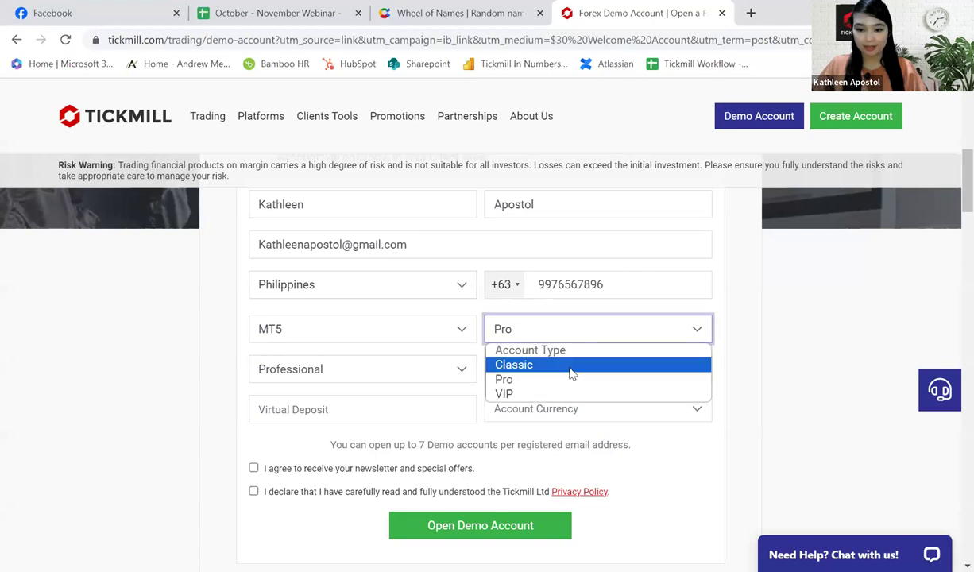
left_click(560, 380)
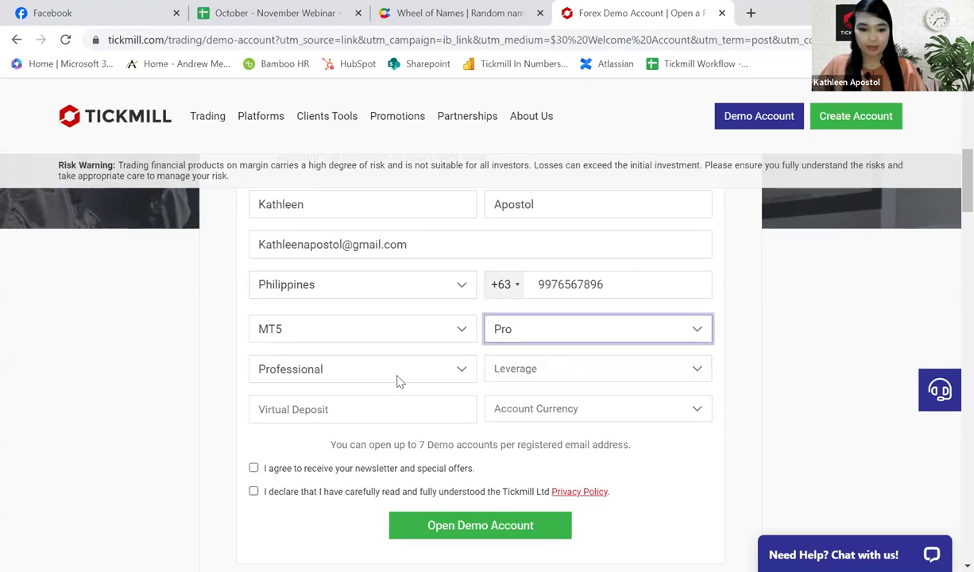
key("Tab")
left_click(545, 379)
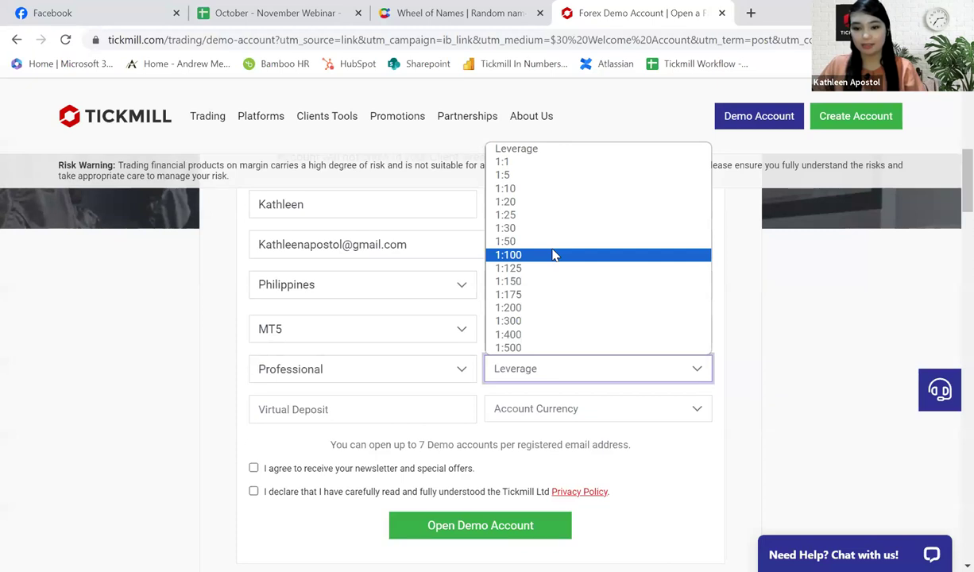
Set leverage to 1:100, virtual deposit to 1000 and account currency to USD.
left_click(553, 255)
scroll(516, 357, "down", 1)
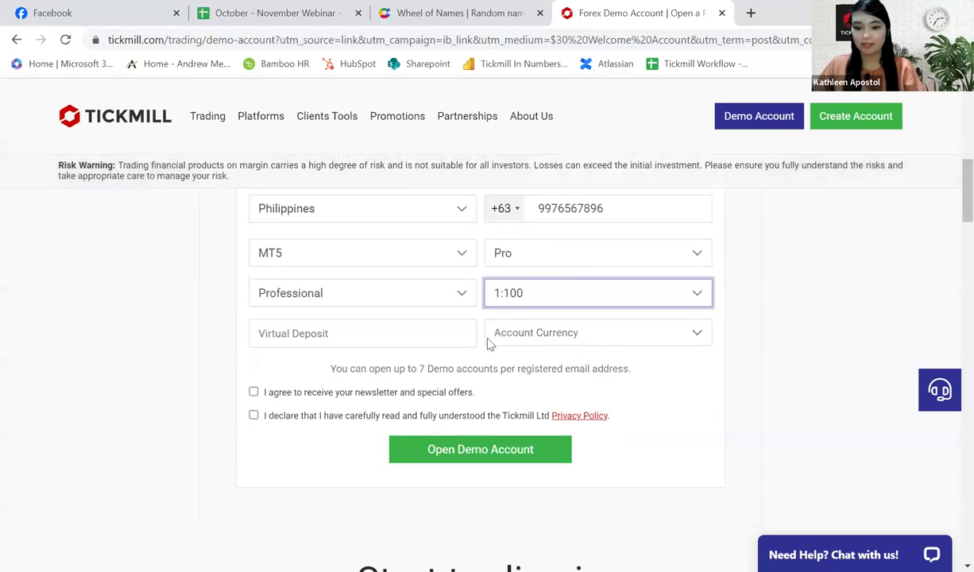
left_click(439, 332)
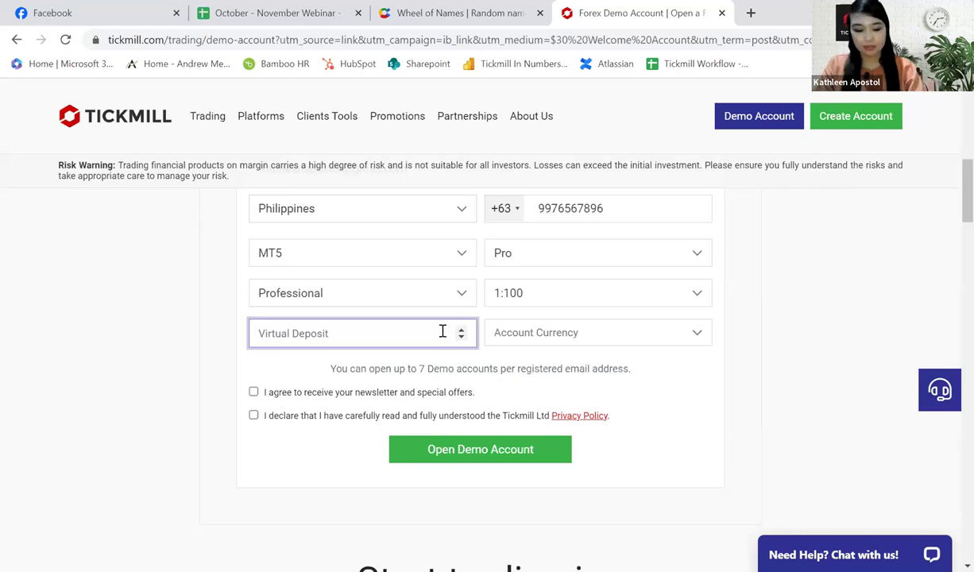
type("1000")
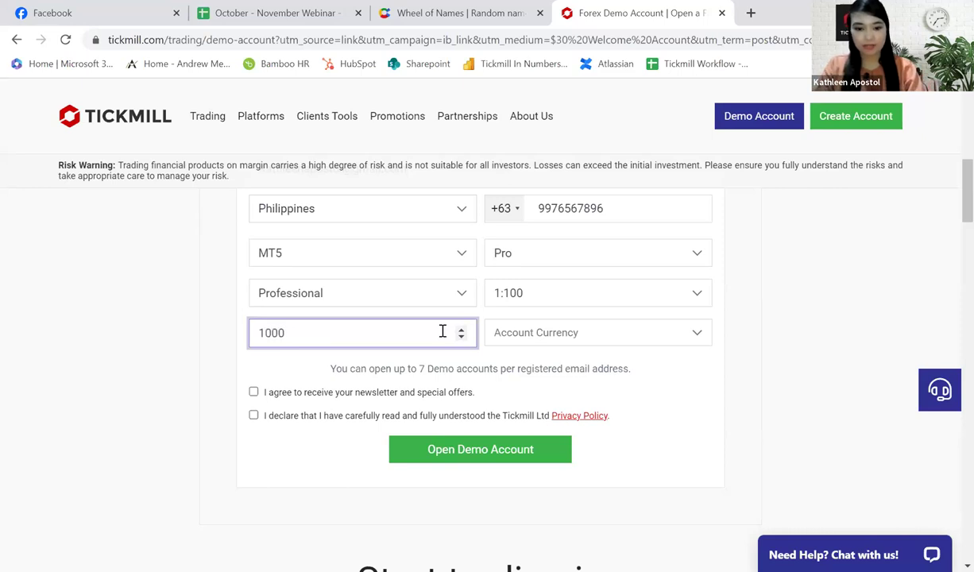
left_click(585, 338)
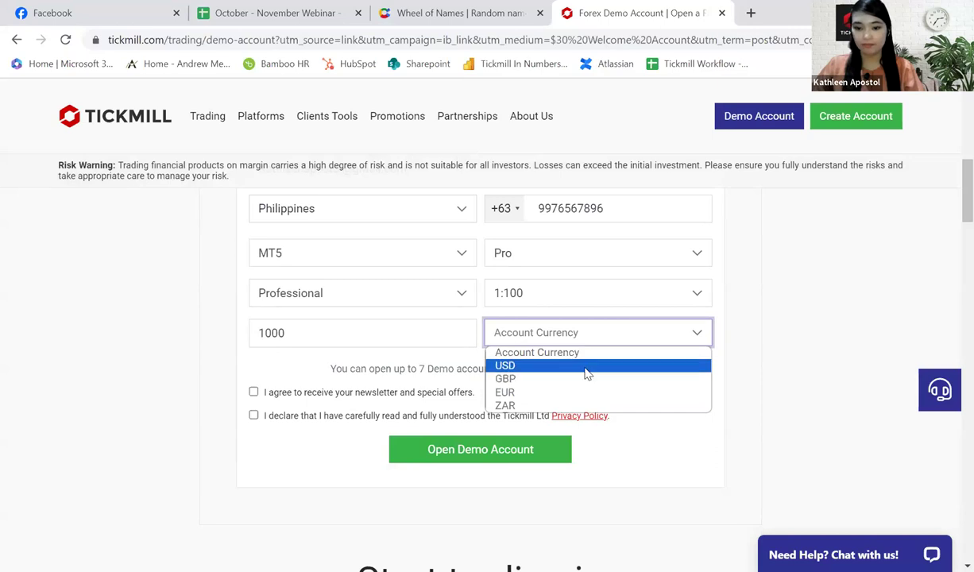
left_click(561, 365)
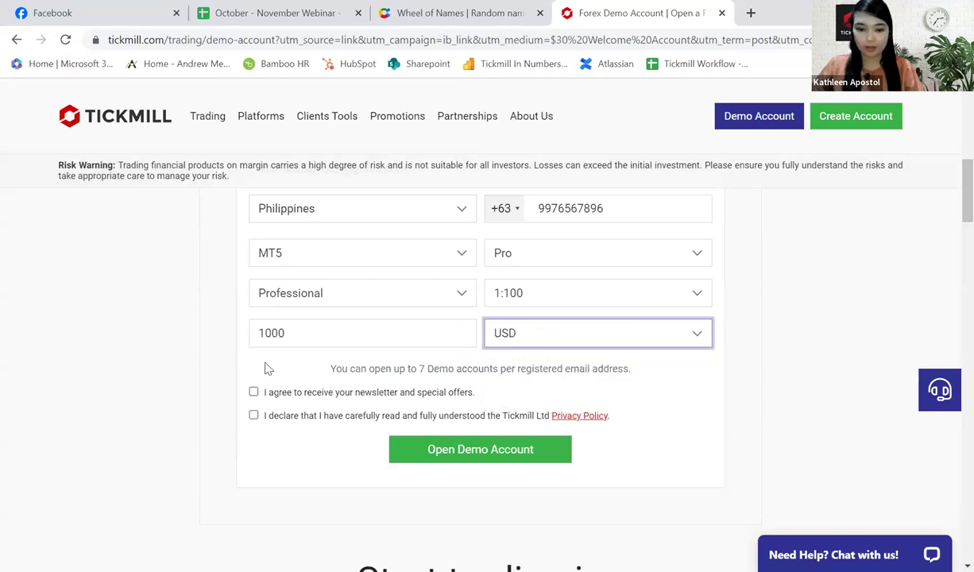
Reduce the virtual deposit from 1000 to 100.
scroll(282, 362, "down", 1)
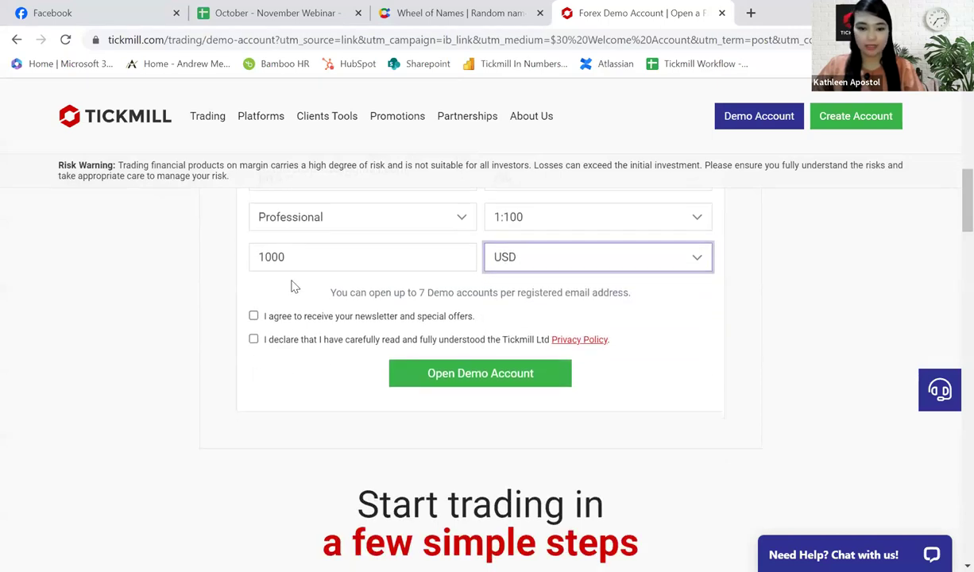
left_click_drag(310, 257, 232, 256)
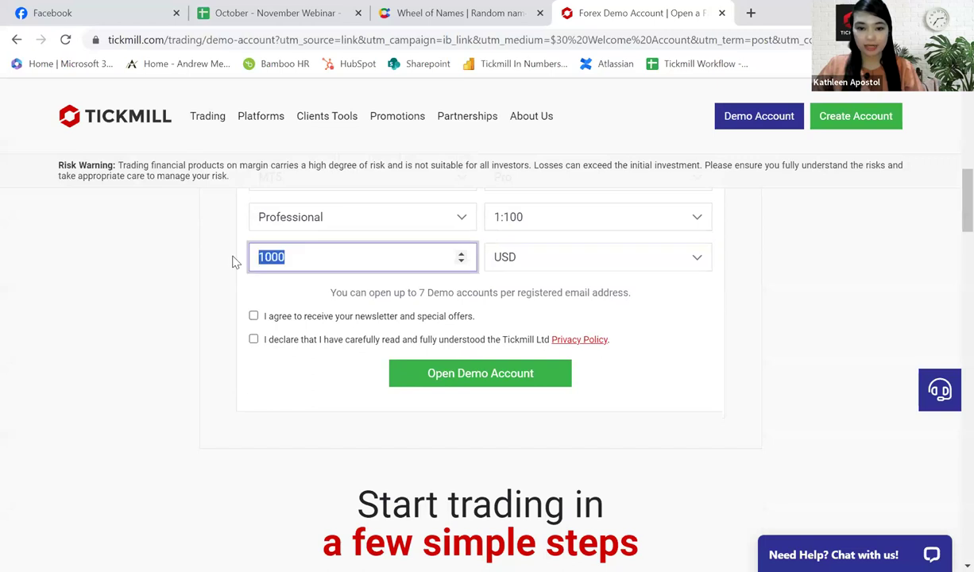
left_click(309, 258)
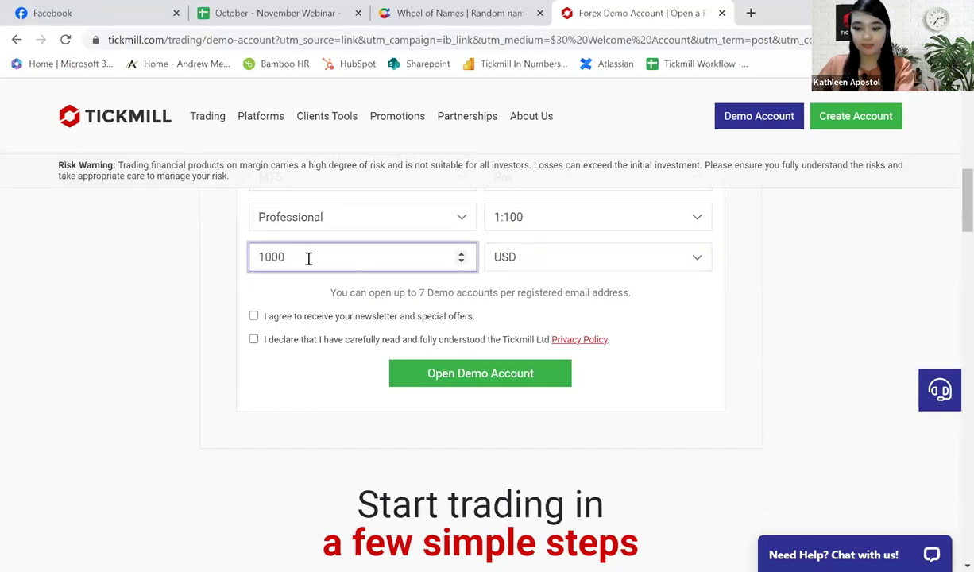
key("BackSpace")
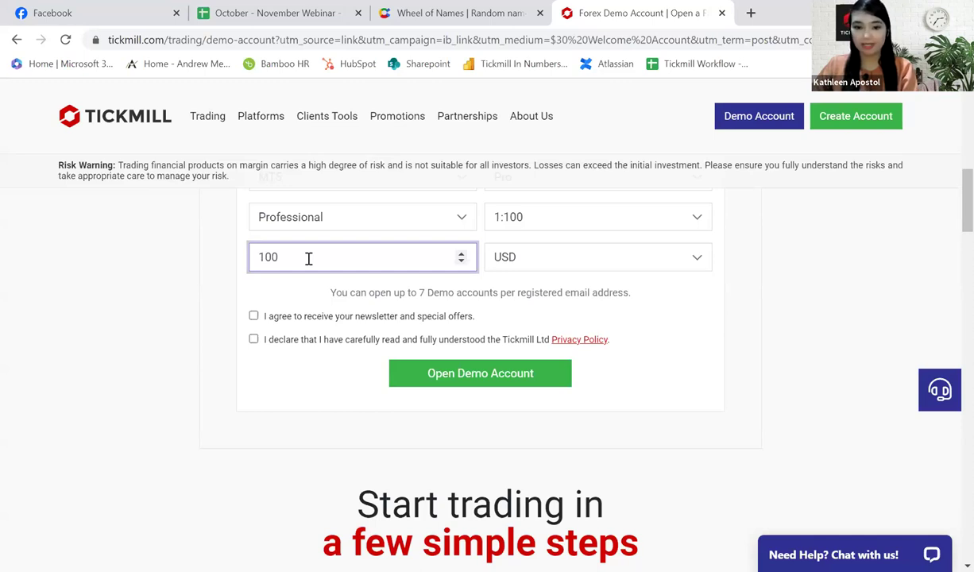
Accept the privacy policy declaration and submit the form via Open Demo Account.
left_click(253, 340)
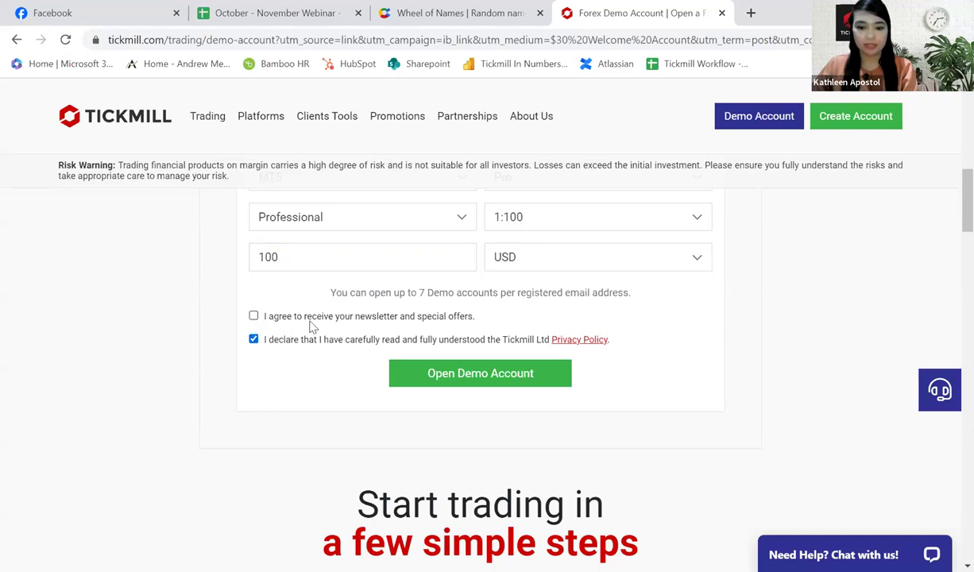
left_click(469, 382)
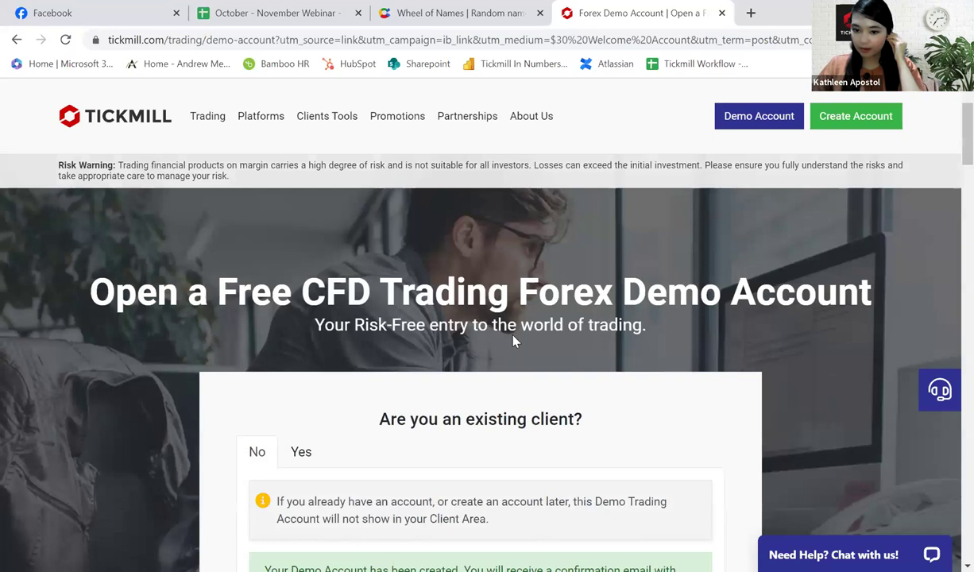
scroll(517, 343, "down", 4)
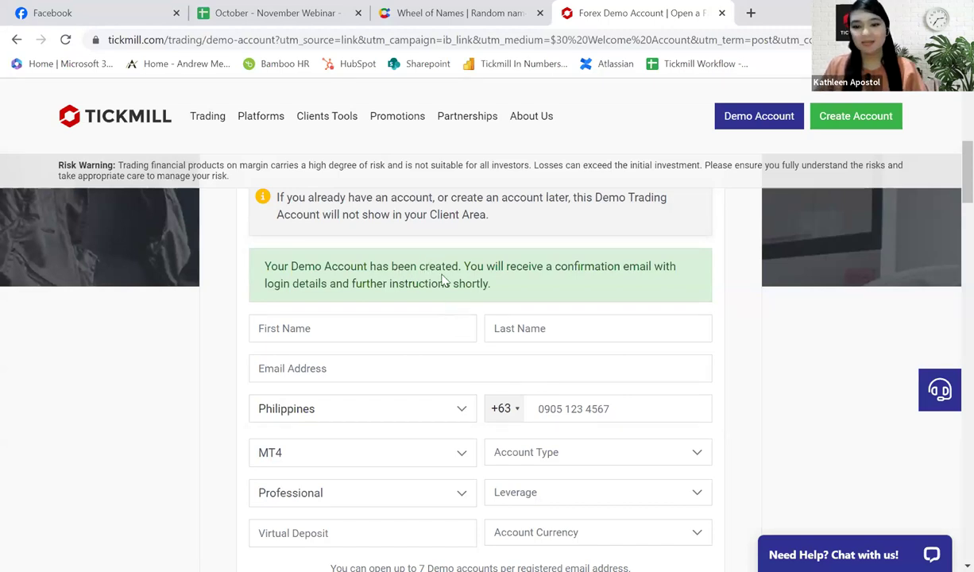
scroll(443, 278, "up", 1)
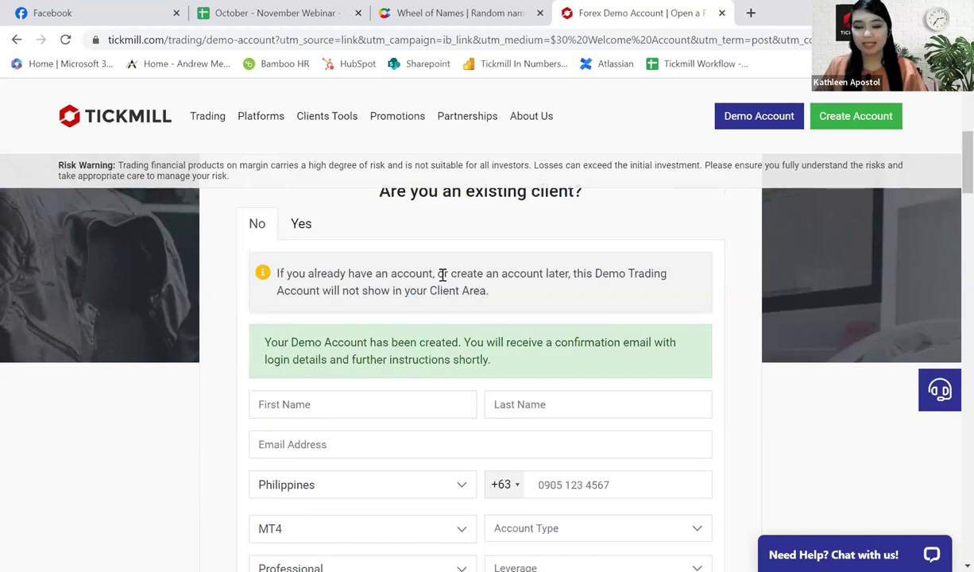
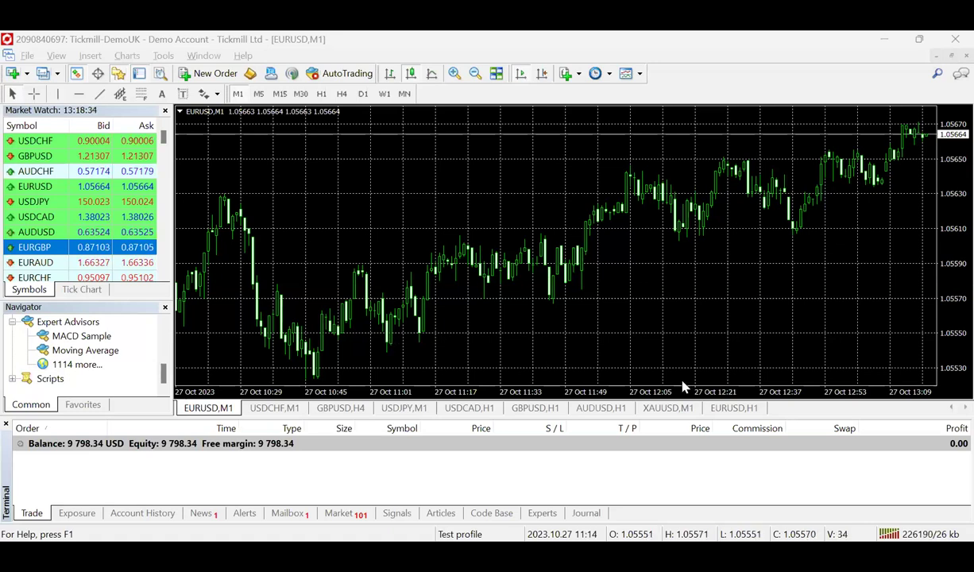
Open a 0.01-lot EURUSD buy and a 0.01-lot EURUSD sell at market, both at 1.05664.
left_click(208, 74)
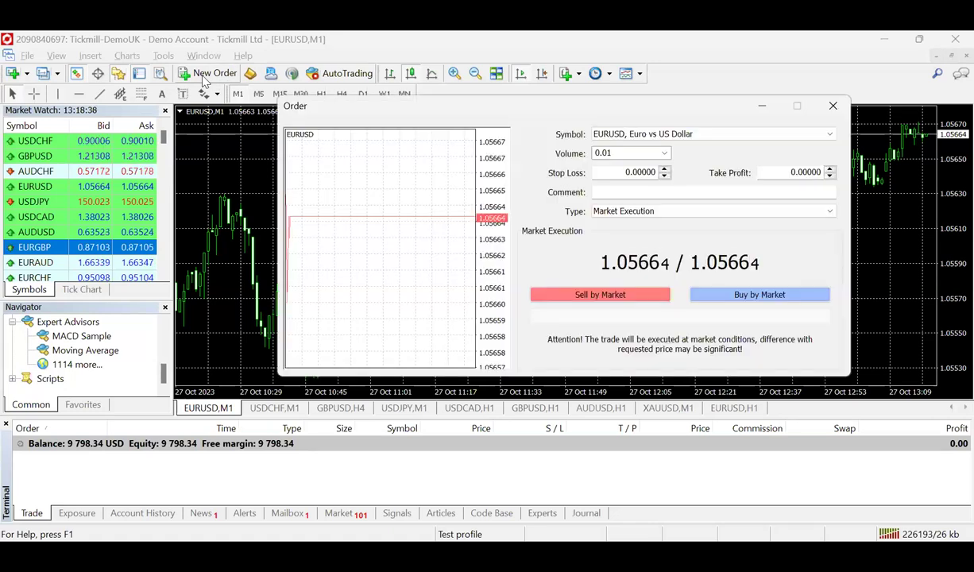
left_click(753, 295)
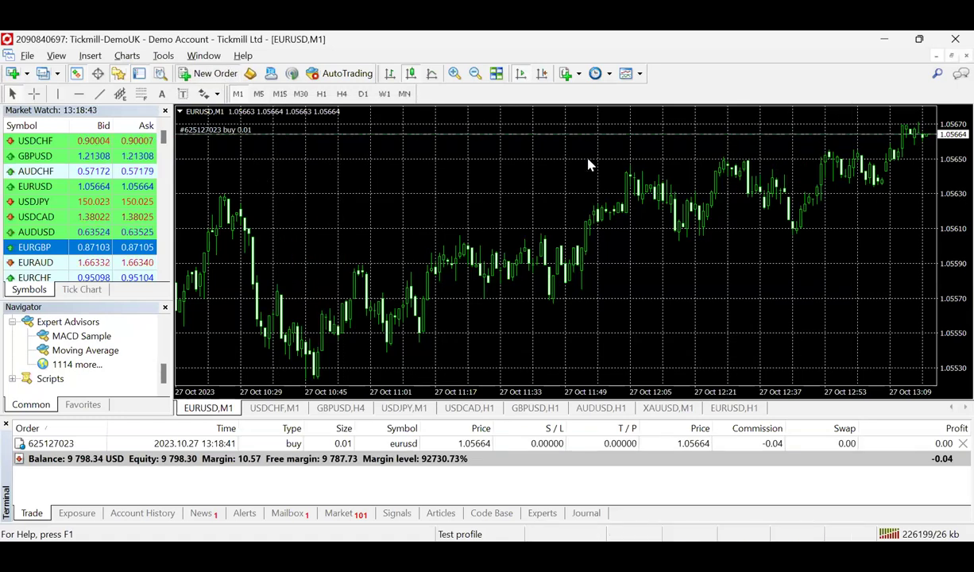
key("F9")
left_click(586, 294)
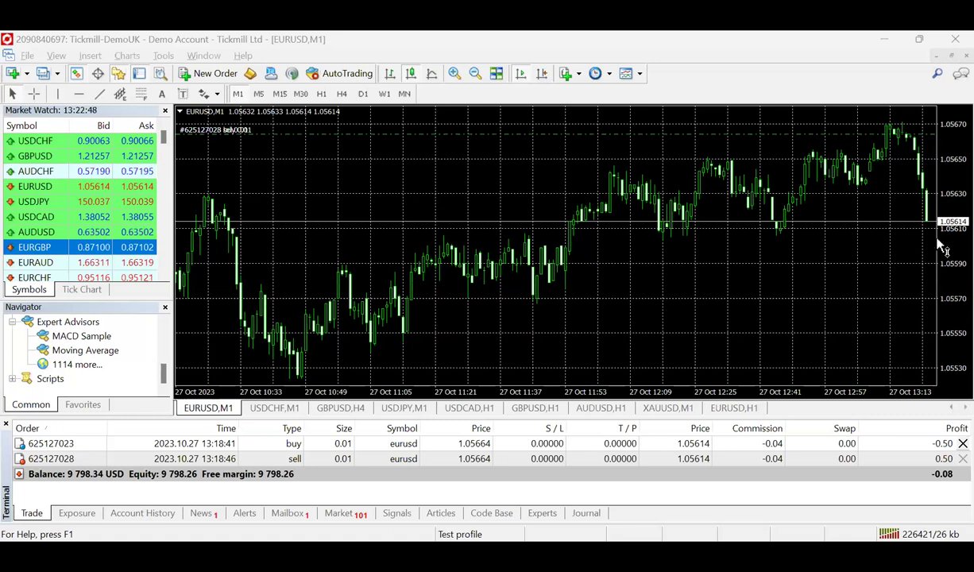
Close the EURUSD sell order, then the buy order, from the Terminal's Trade list.
left_click(962, 459)
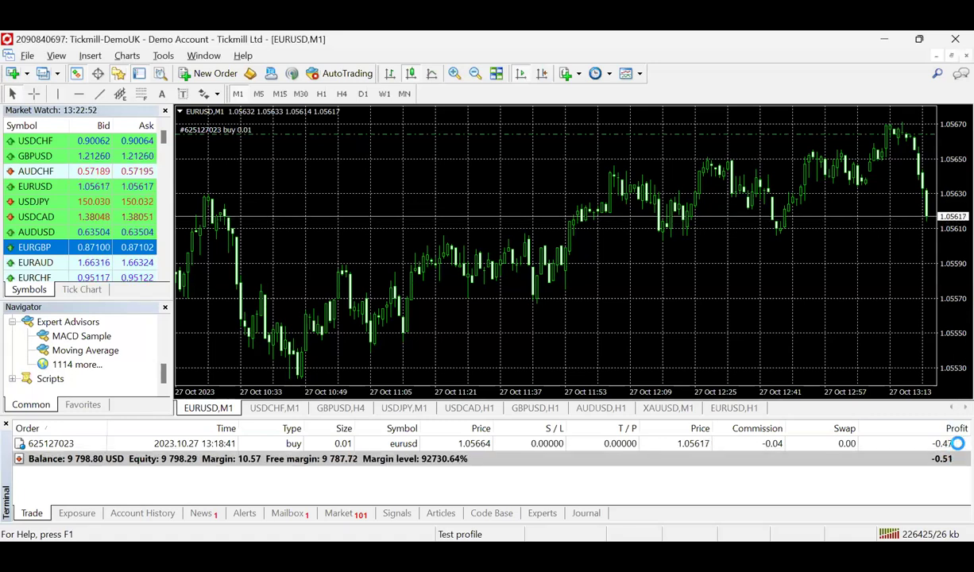
left_click(962, 443)
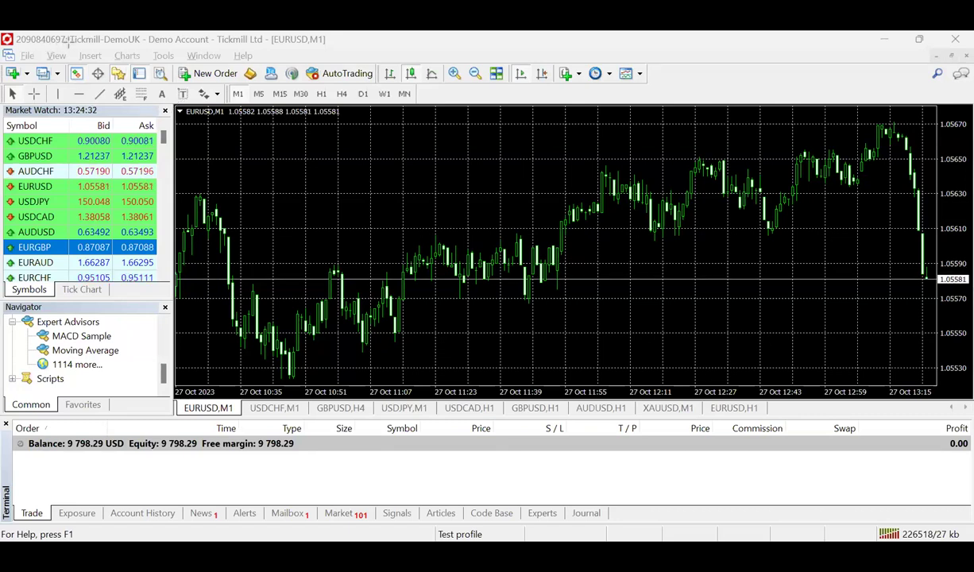
Drag several items around the terminal window, then restore it from maximized to a smaller window.
left_click_drag(547, 64, 24, 112)
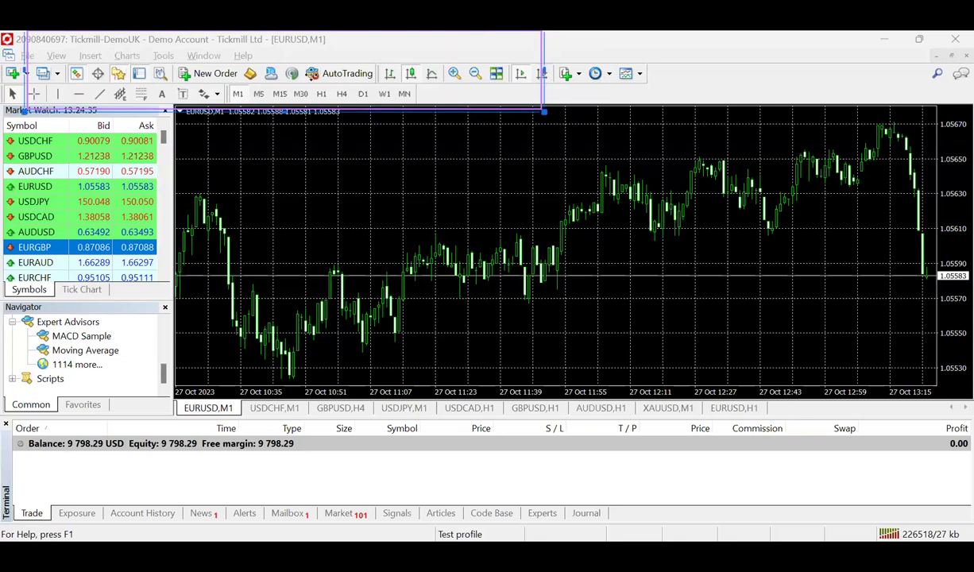
left_click_drag(175, 108, 568, 109)
left_click_drag(195, 107, 954, 326)
left_click_drag(960, 367, 967, 390)
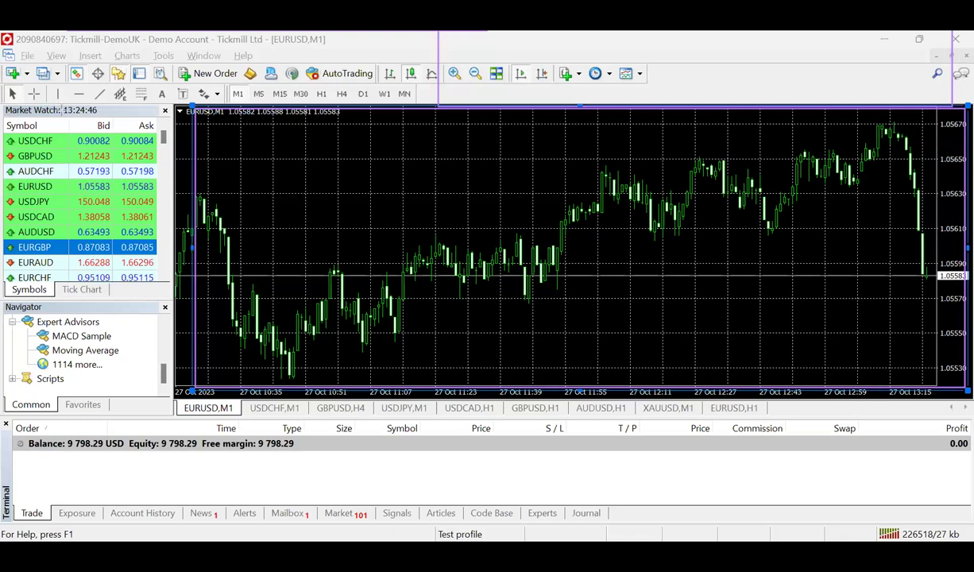
left_click_drag(174, 290, 925, 354)
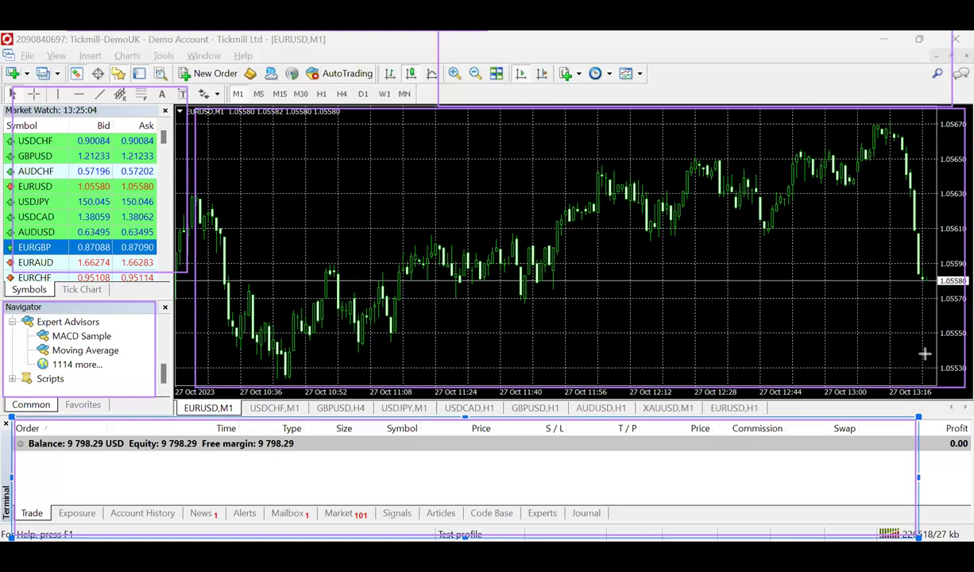
left_click_drag(925, 354, 425, 87)
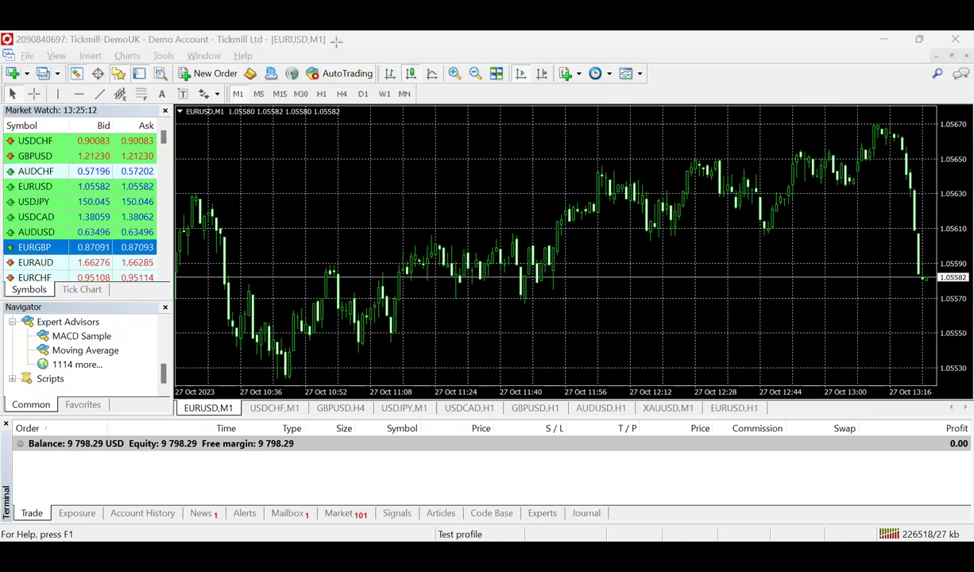
left_click_drag(342, 33, 2, 62)
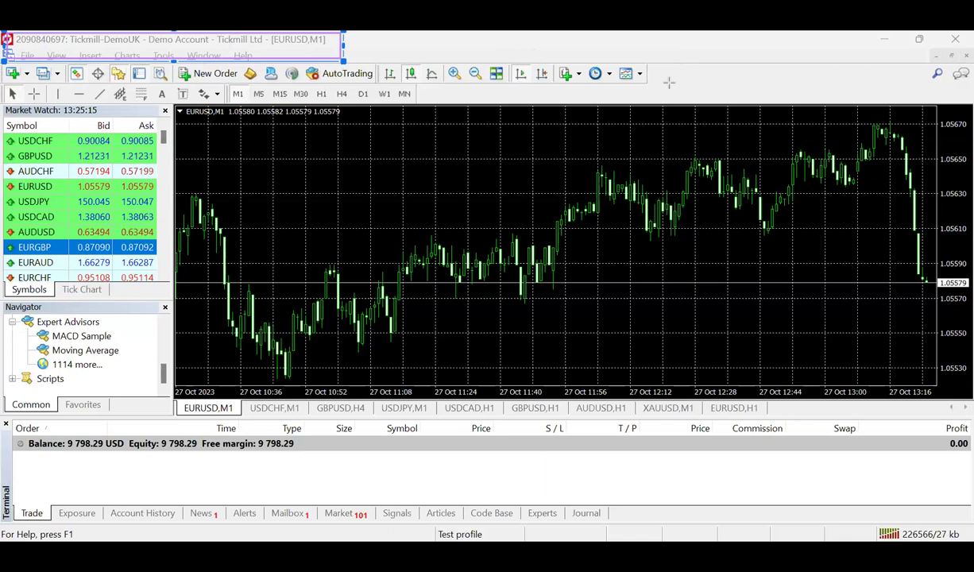
left_click_drag(682, 60, 272, 77)
left_click(409, 95)
left_click_drag(448, 86, 2, 101)
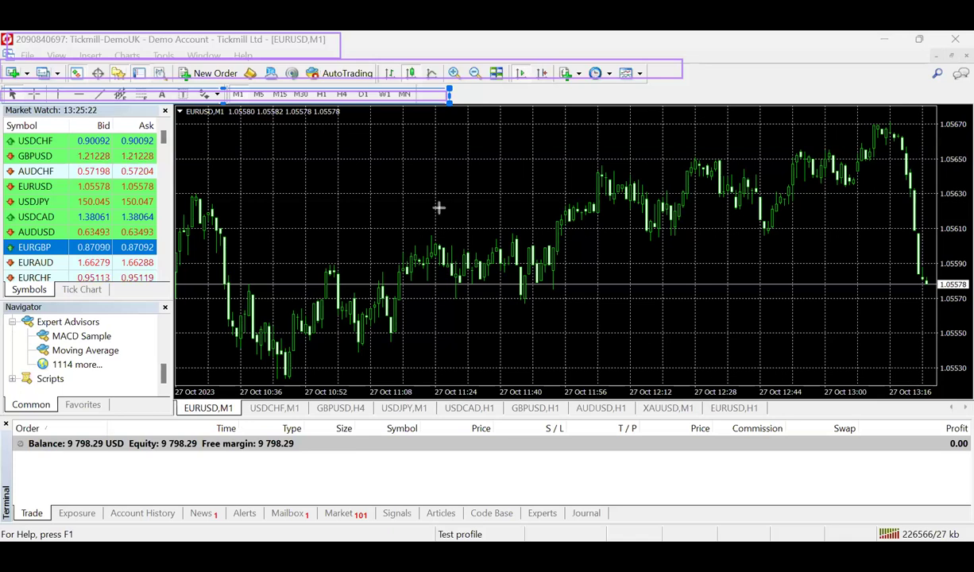
key("Return")
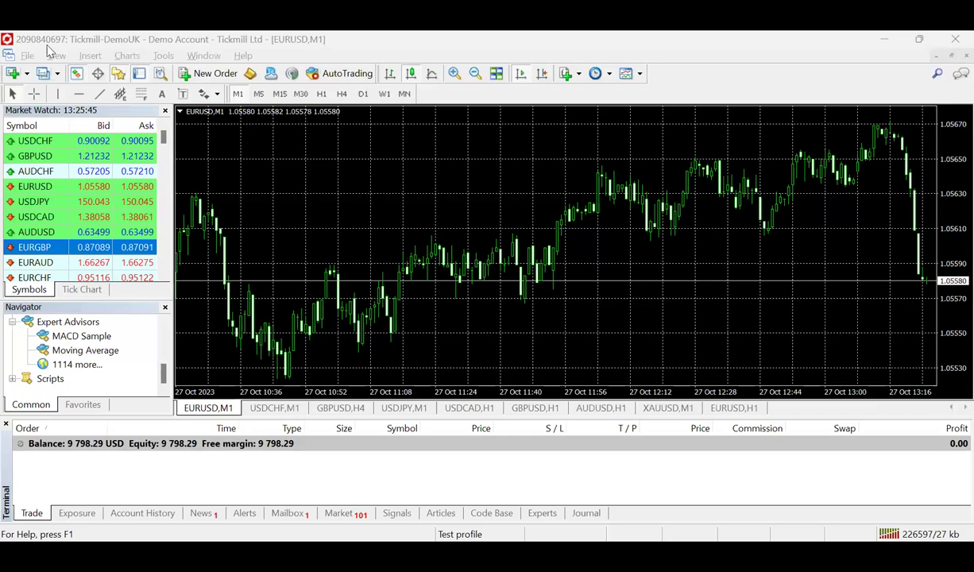
double_click(416, 42)
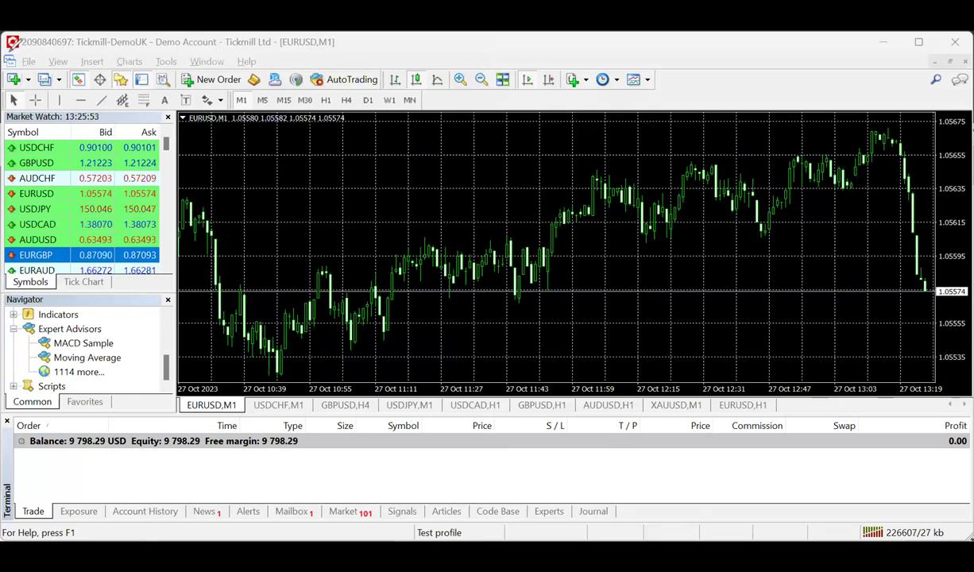
left_click_drag(29, 49, 52, 49)
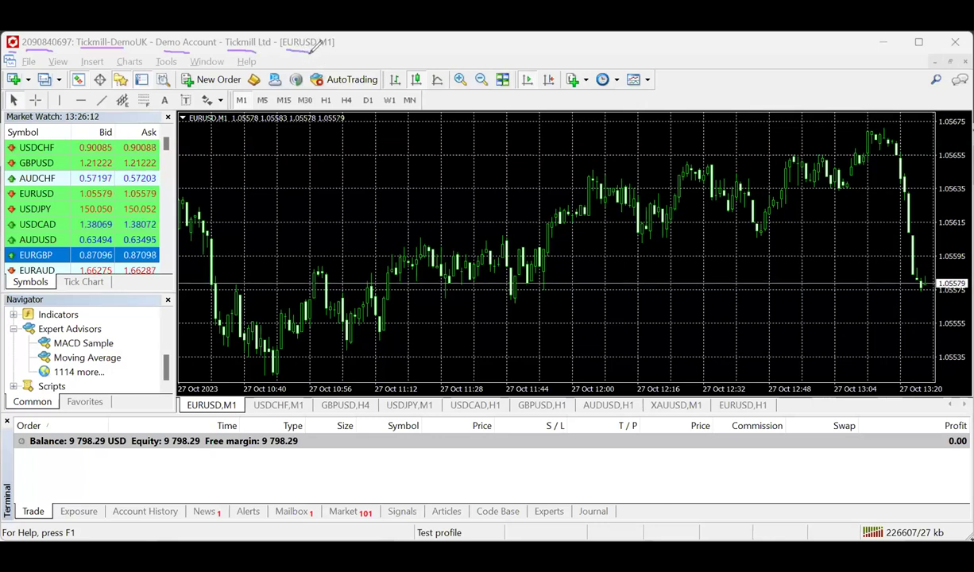
left_click_drag(312, 51, 329, 50)
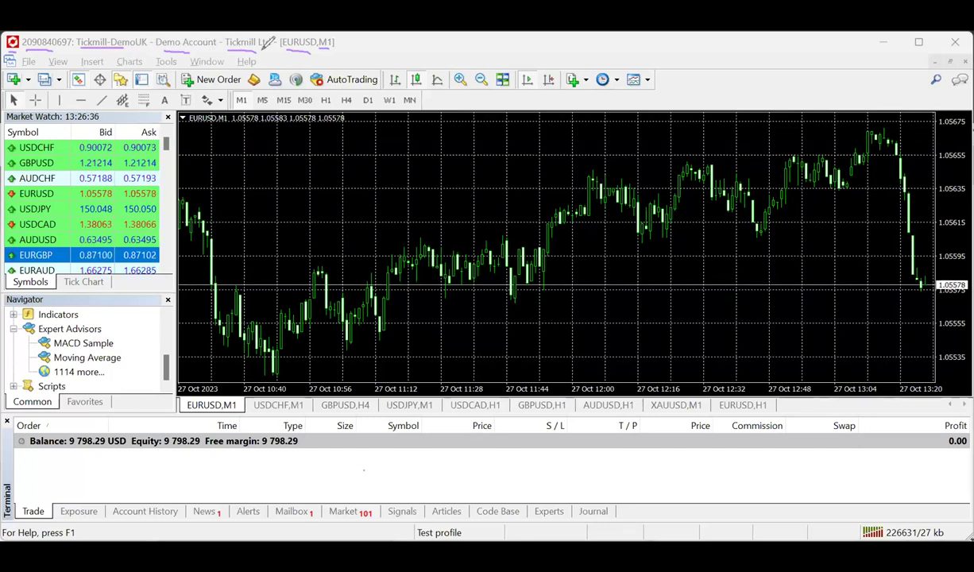
left_click_drag(298, 48, 334, 48)
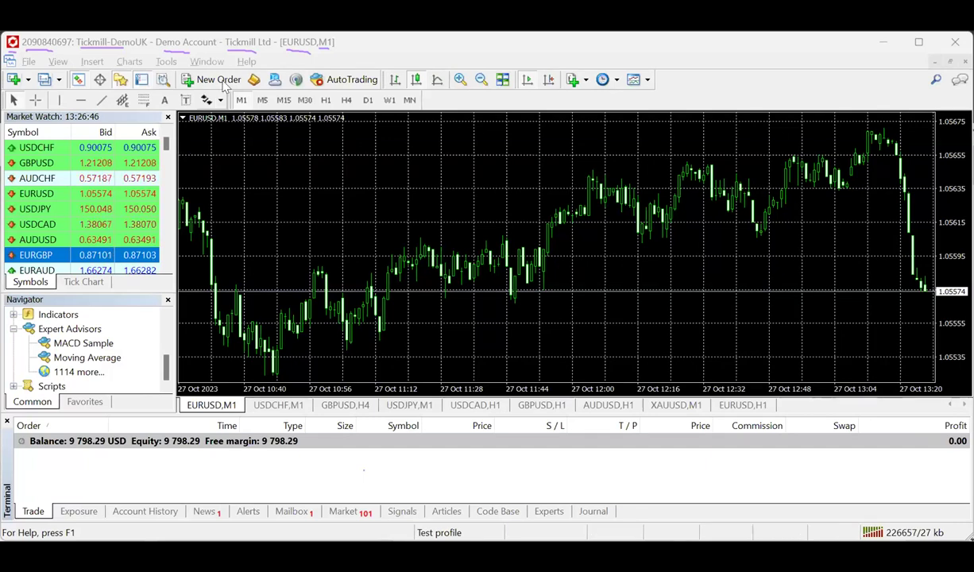
right_click(372, 46)
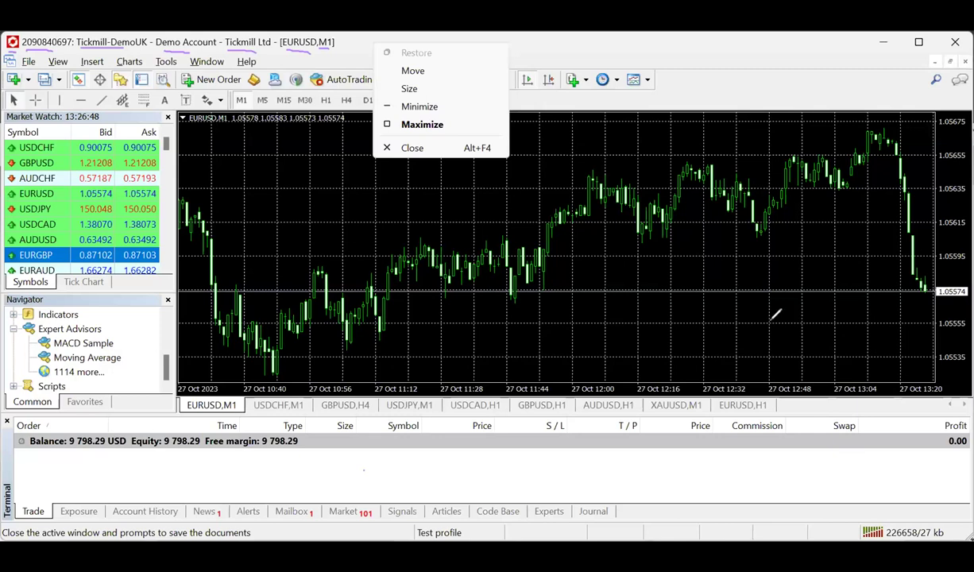
left_click(501, 231)
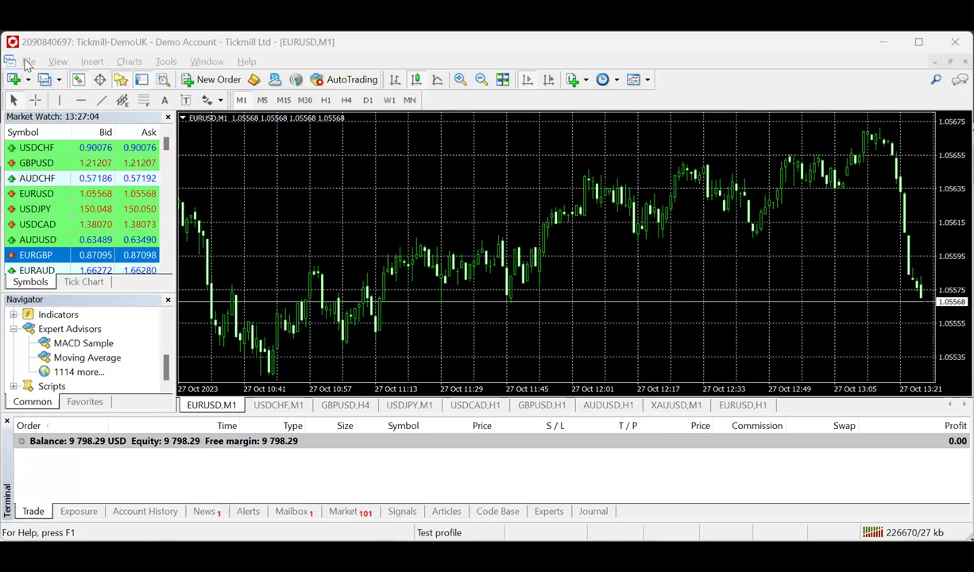
Add a new EURUSD,H1 chart via File > New Chart, then bring the EURUSD,M1 chart back to front.
left_click(28, 62)
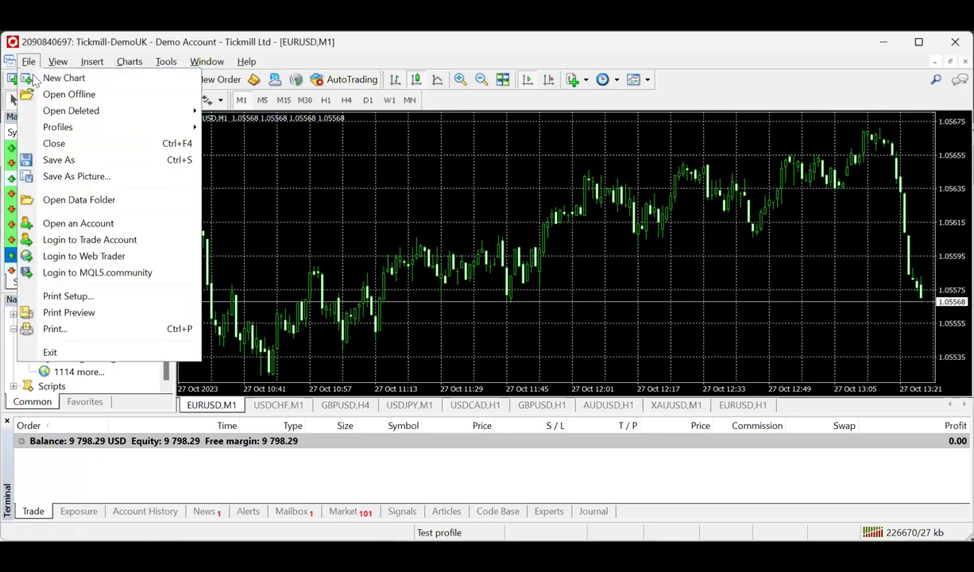
left_click(63, 86)
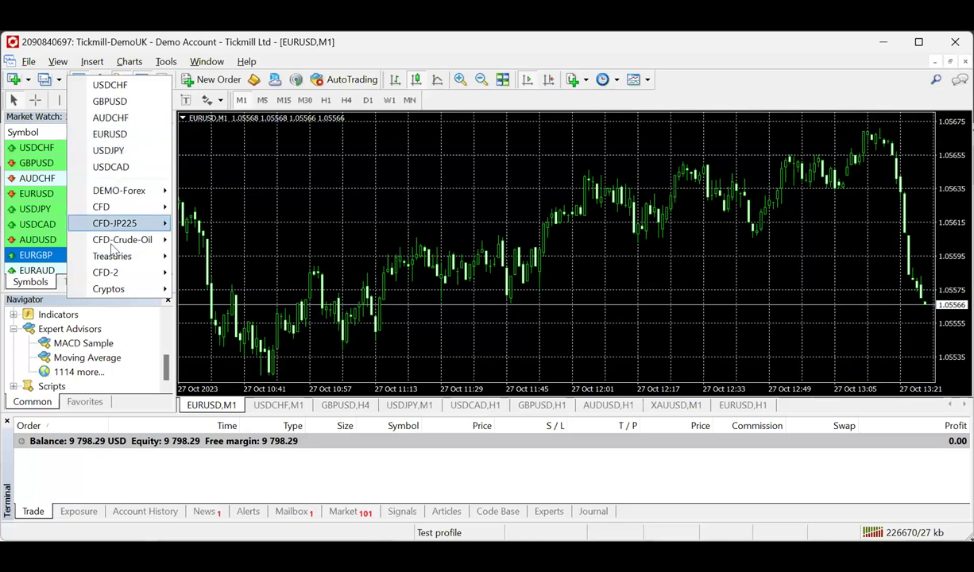
left_click(123, 137)
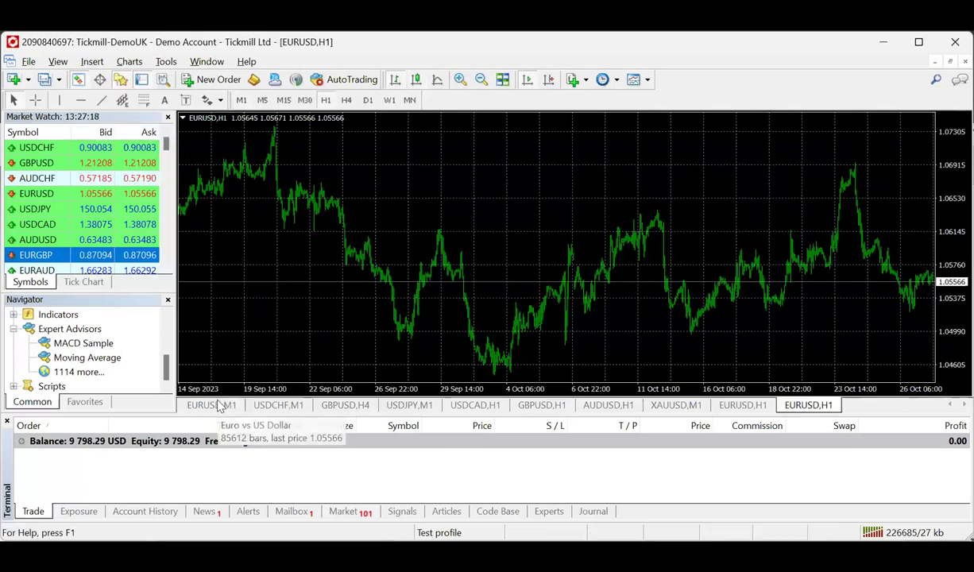
left_click(214, 406)
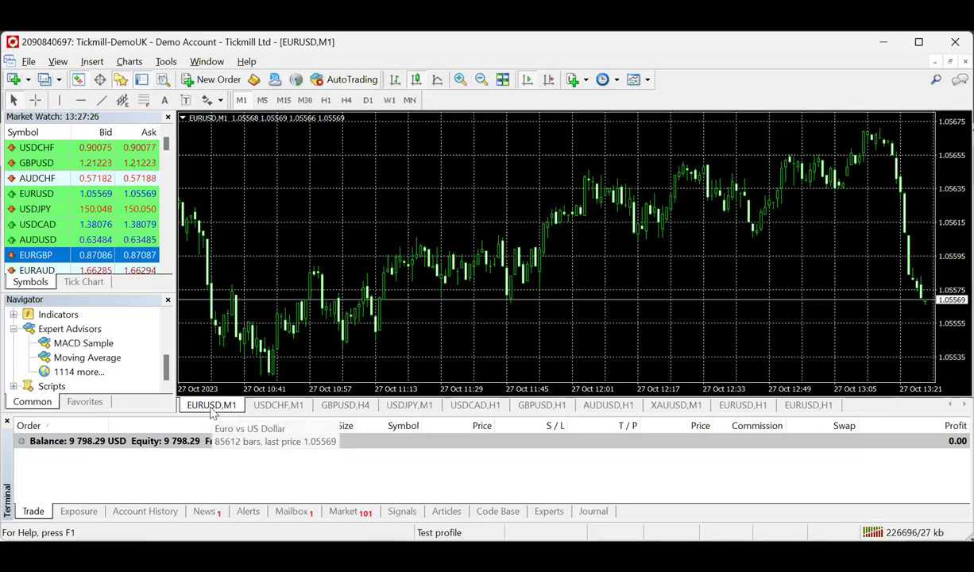
View the Open Offline history chart list, close it without opening anything, and reopen the File menu.
left_click(28, 62)
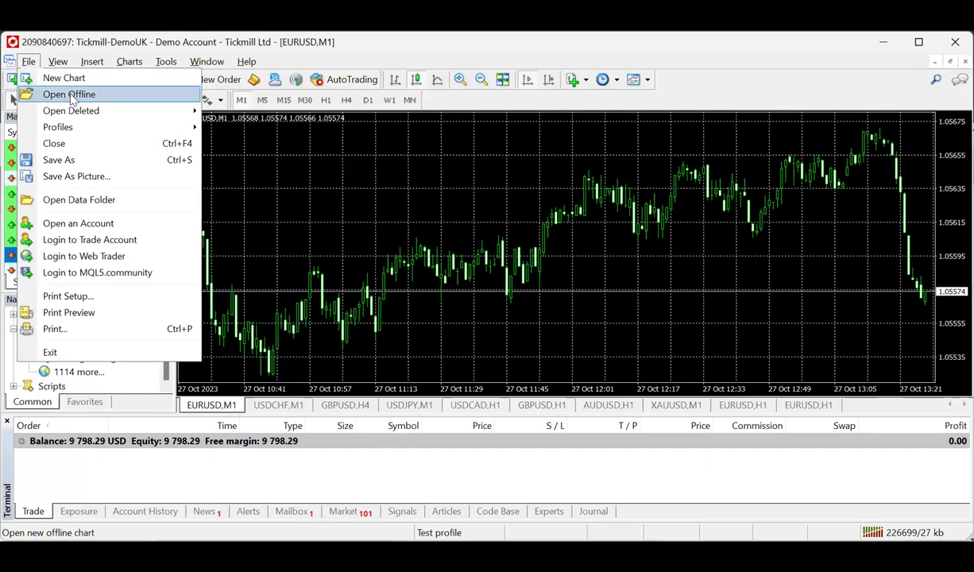
left_click(73, 96)
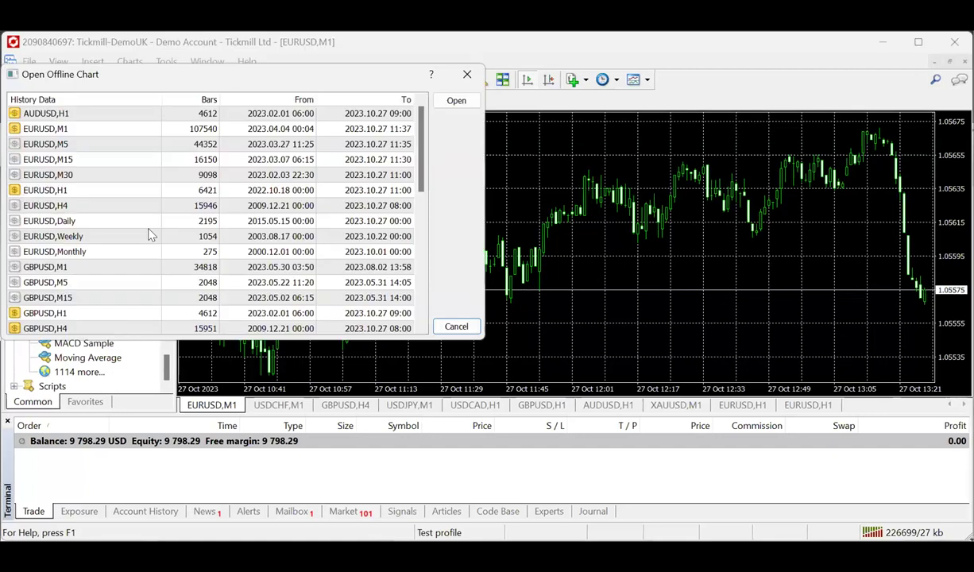
left_click(461, 83)
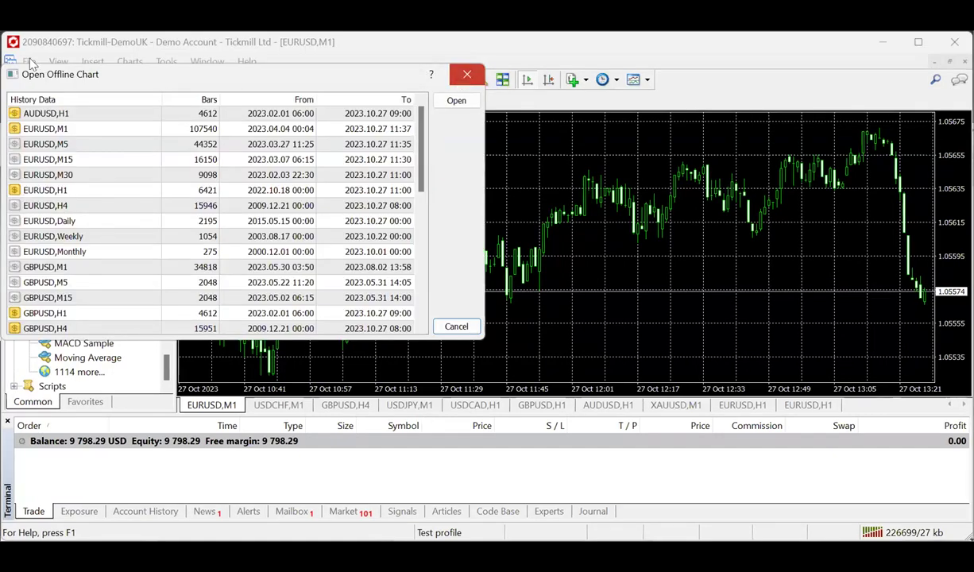
left_click(30, 61)
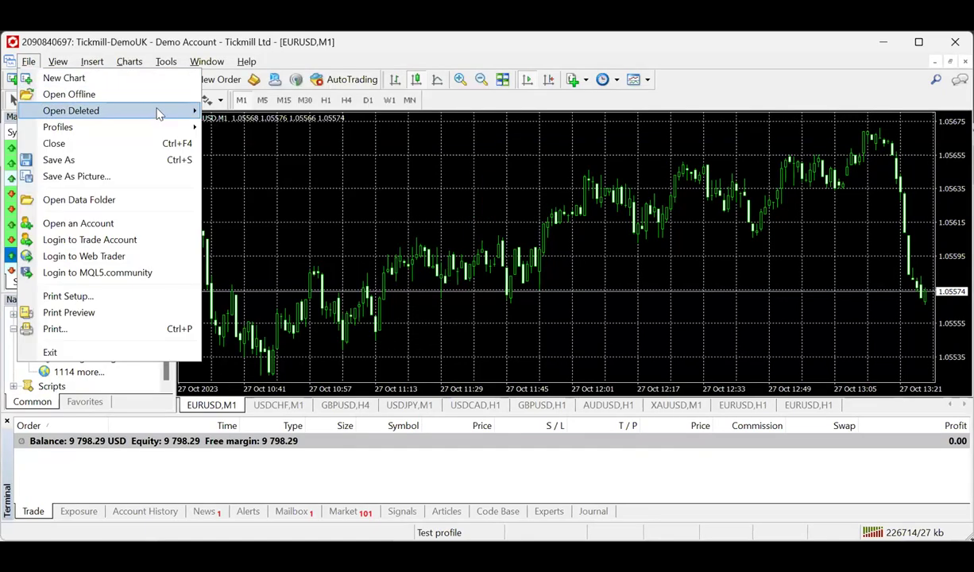
mouse_move(158, 114)
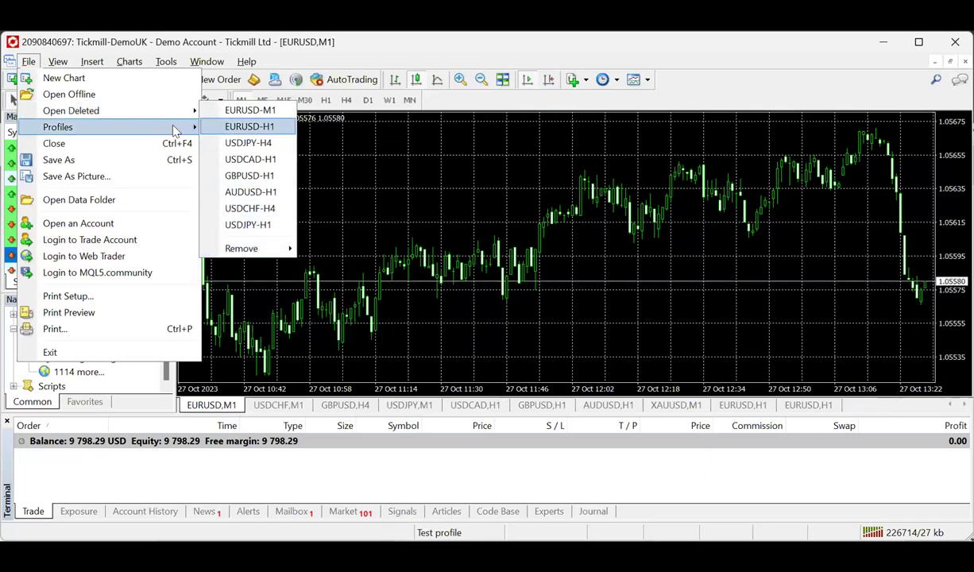
mouse_move(174, 130)
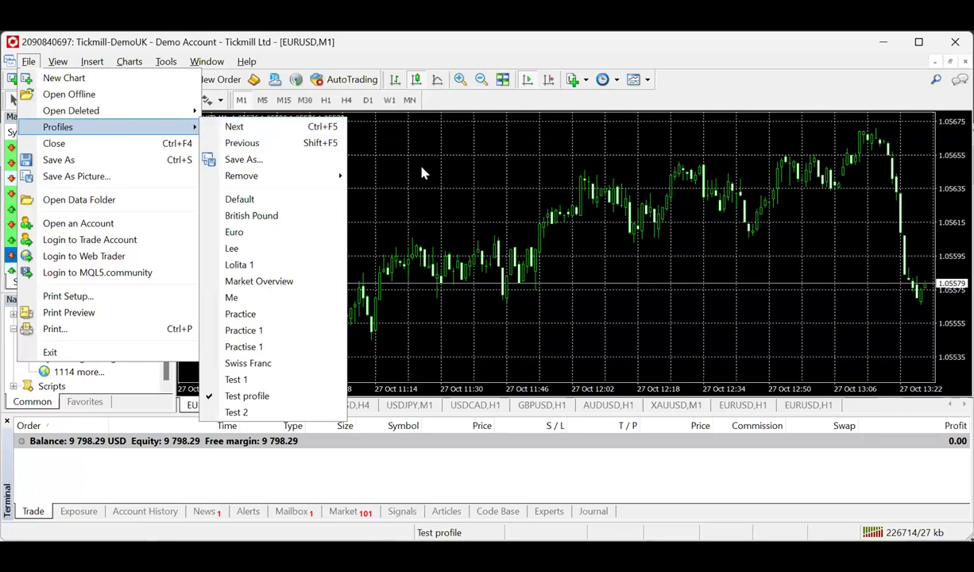
key("ctrl+F5")
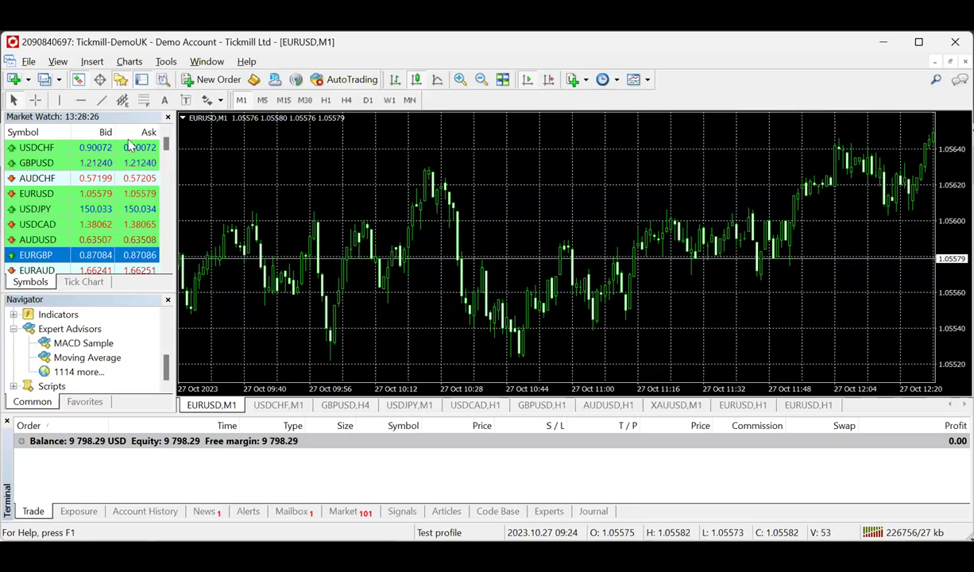
left_click(27, 61)
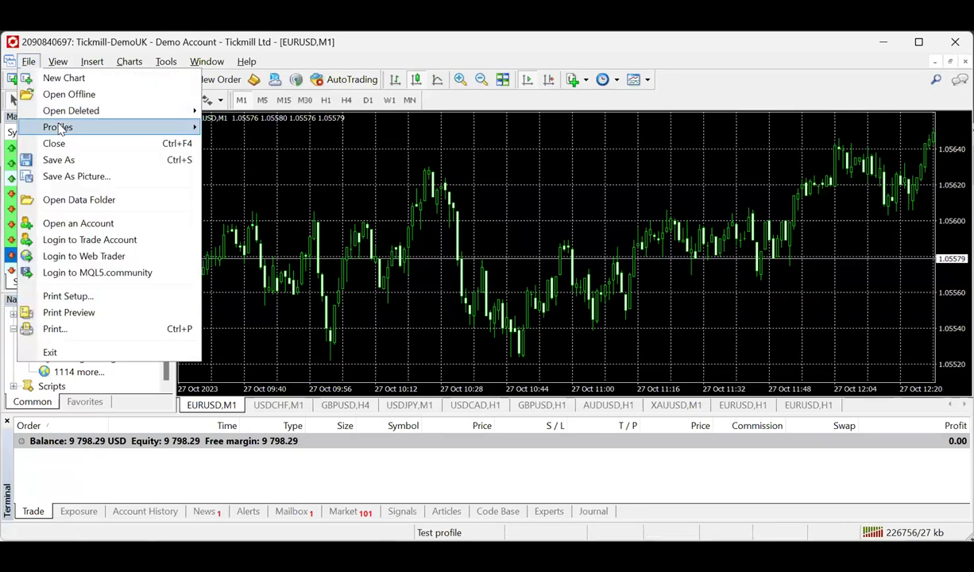
Save the current workspace as the profile 'test today' and load it as the active profile.
mouse_move(68, 127)
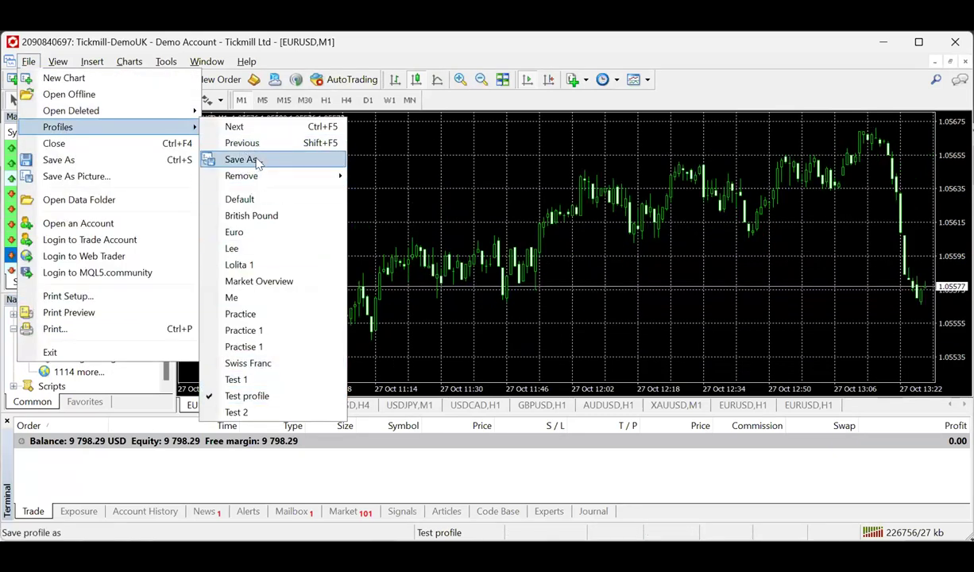
left_click(254, 160)
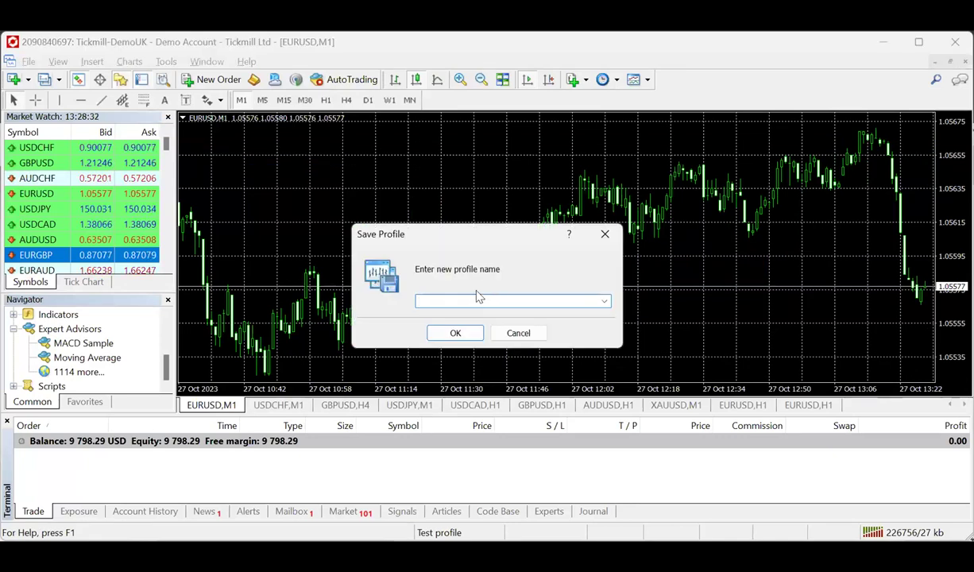
type("test ")
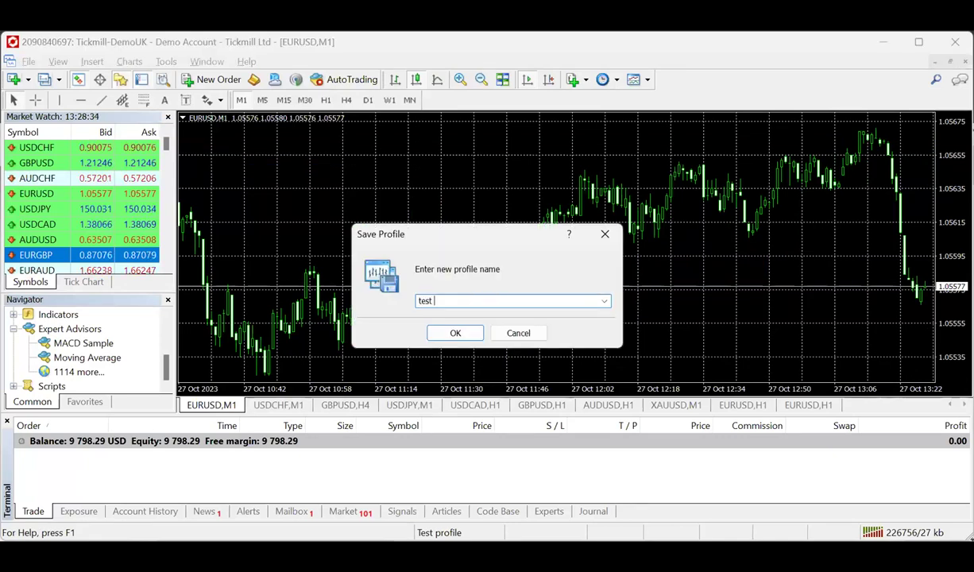
type("today")
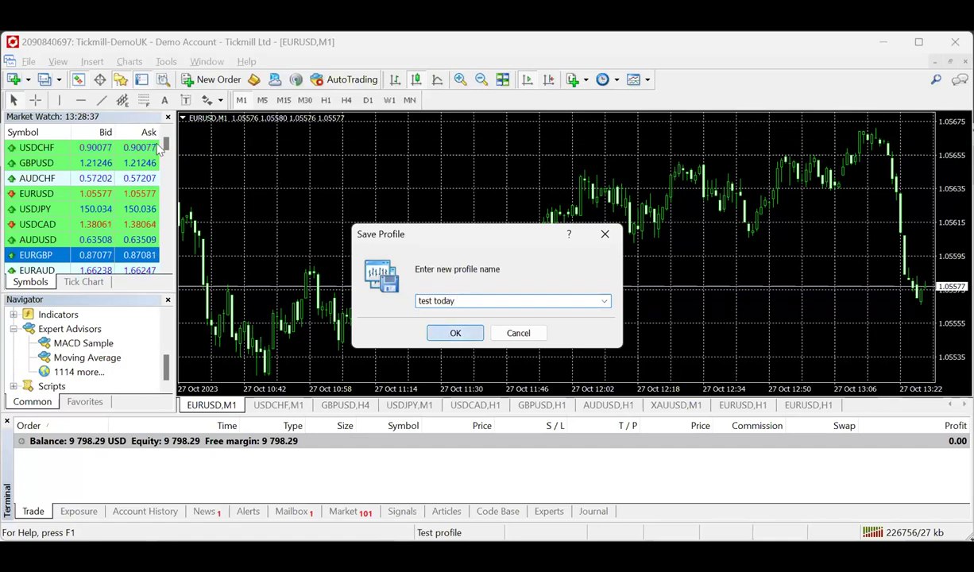
left_click(453, 334)
left_click(31, 64)
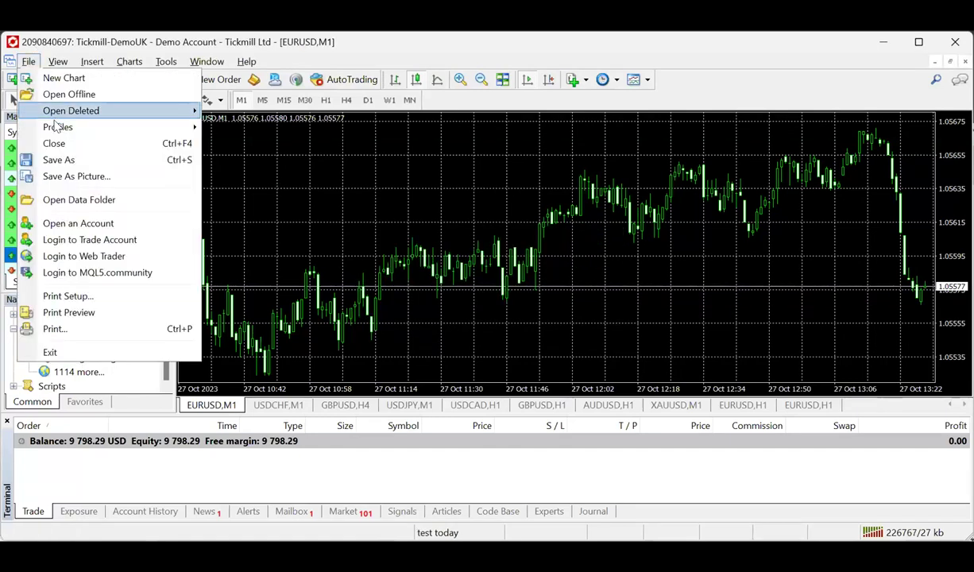
mouse_move(65, 127)
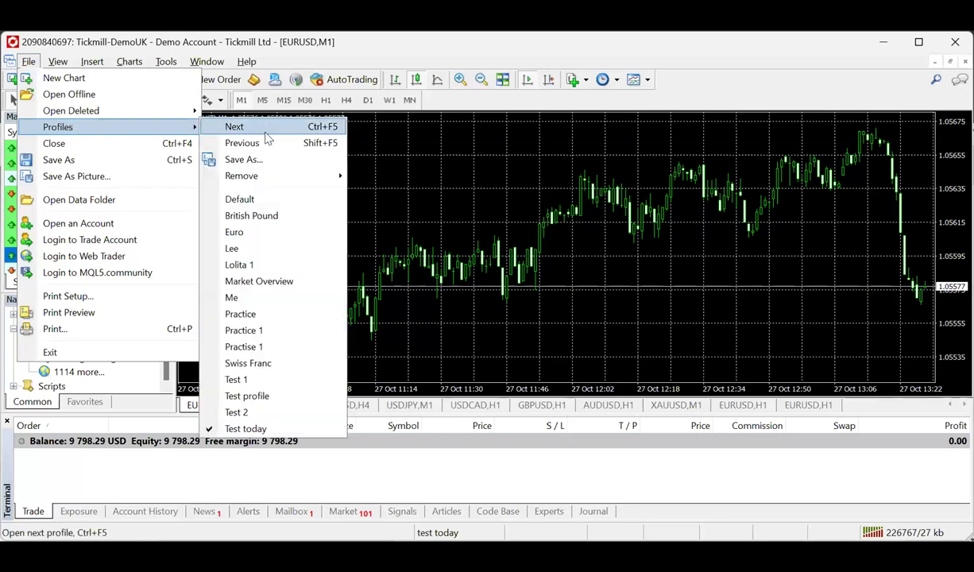
left_click(243, 428)
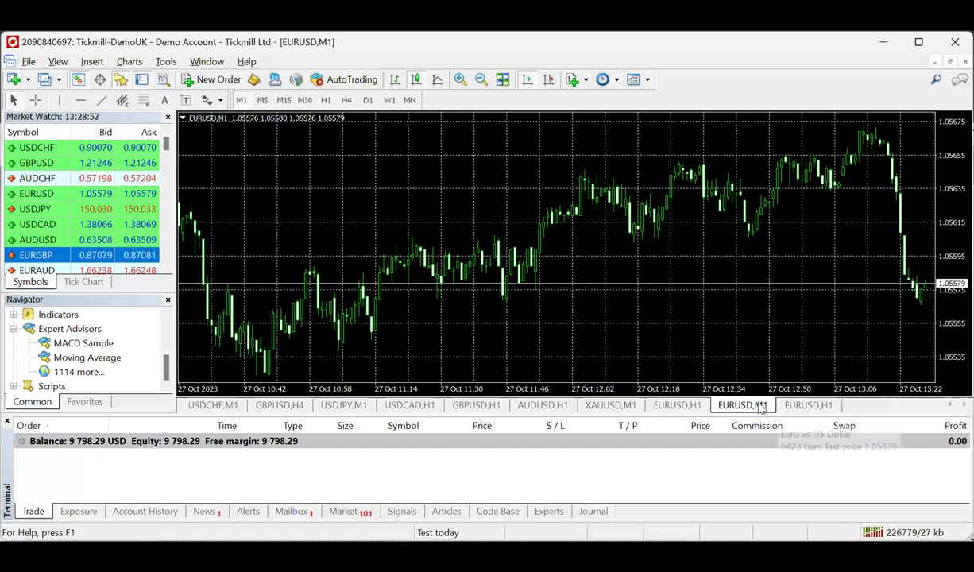
Move the EURUSD,M1 chart to the first tab position, ahead of USDCHF,M1, and open the File menu.
left_click_drag(211, 405, 204, 402)
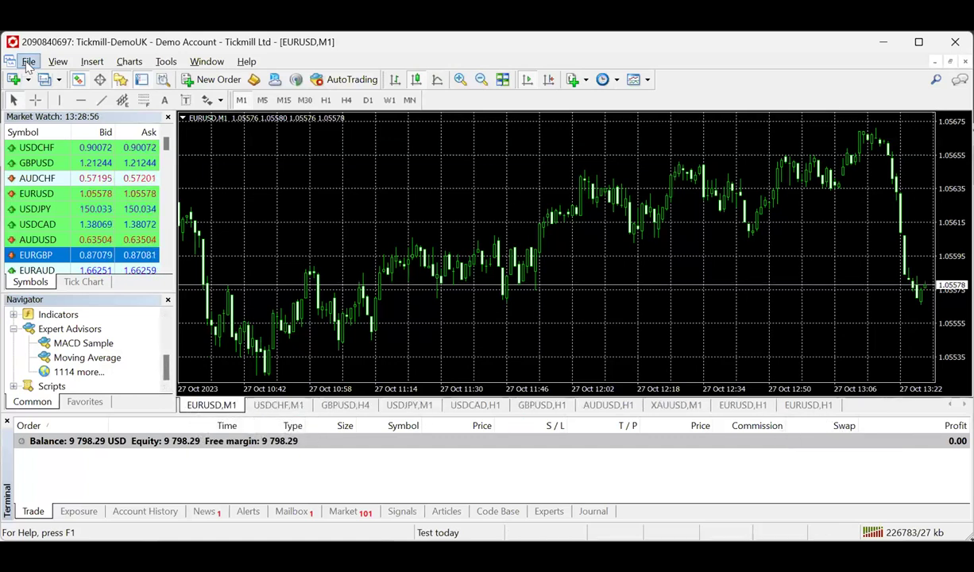
left_click(28, 63)
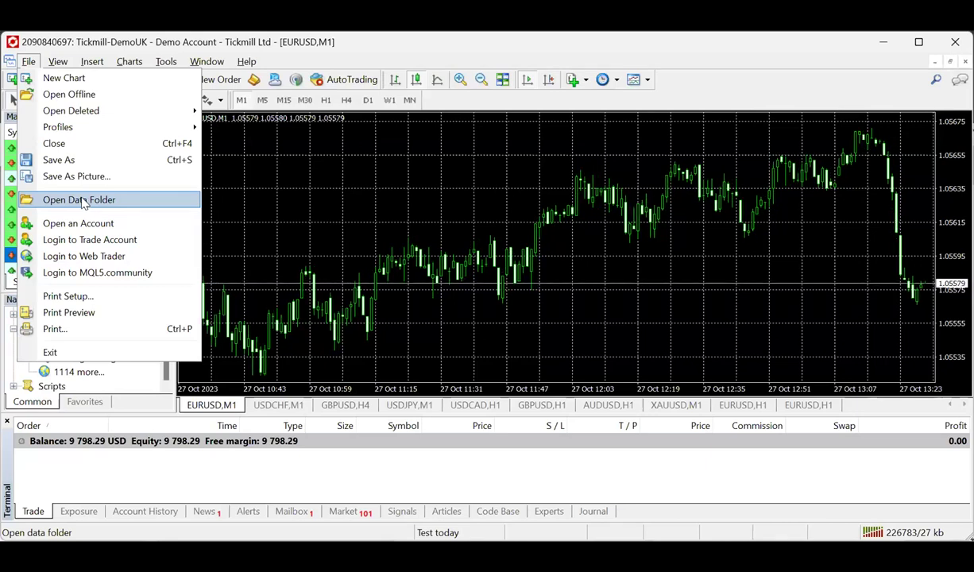
Browse the terminal data folder (MQL4, profiles, templates) in File Explorer, then reopen the File menu.
left_click(83, 200)
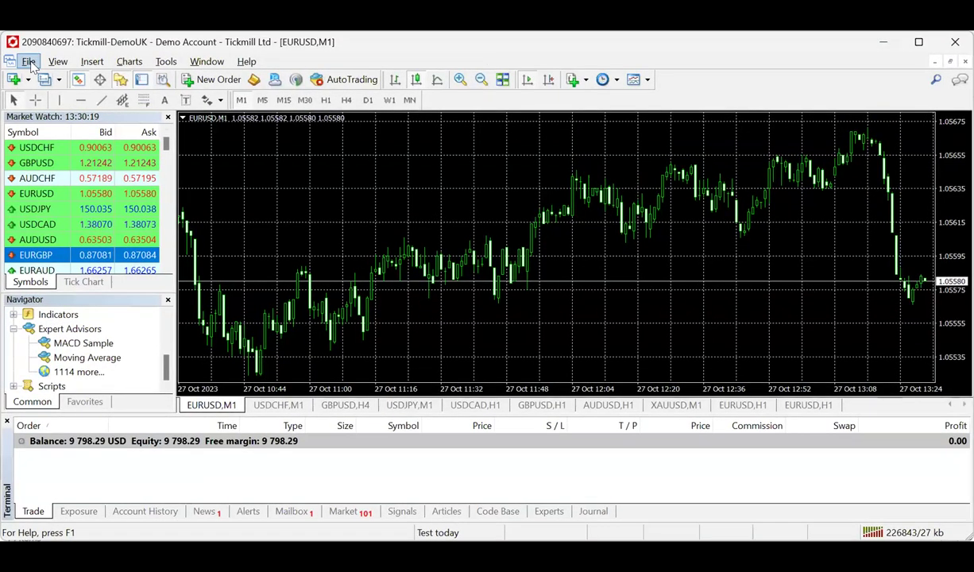
left_click(29, 62)
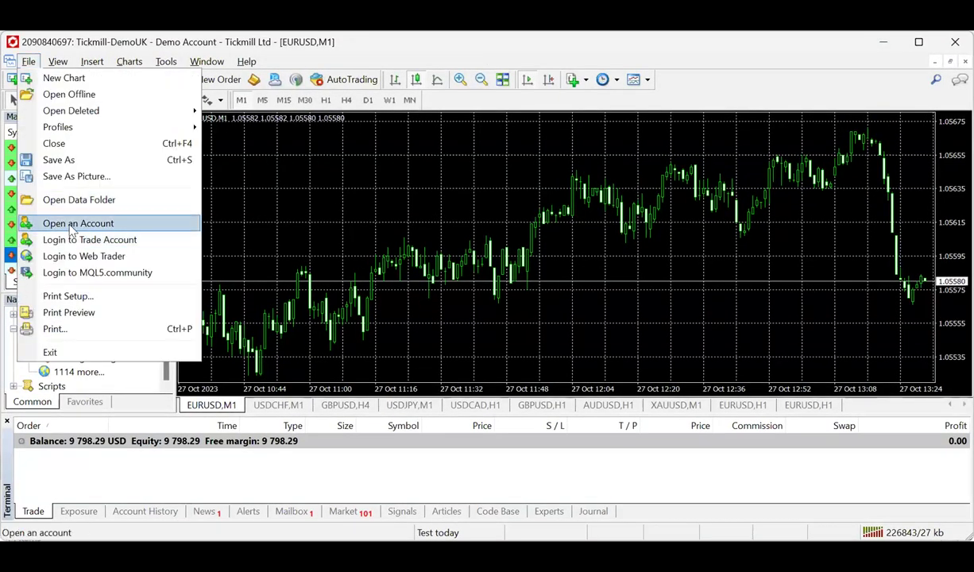
left_click(124, 225)
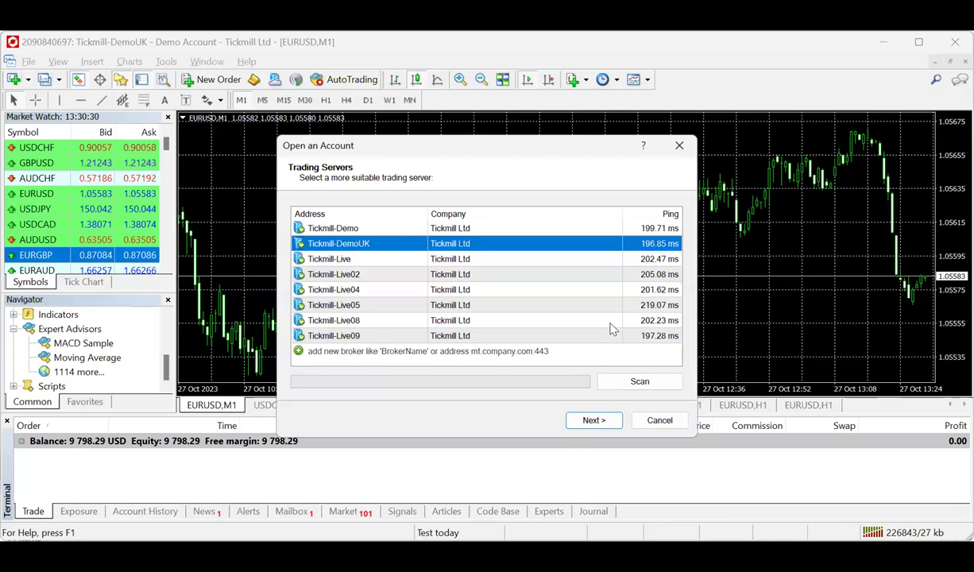
left_click(603, 421)
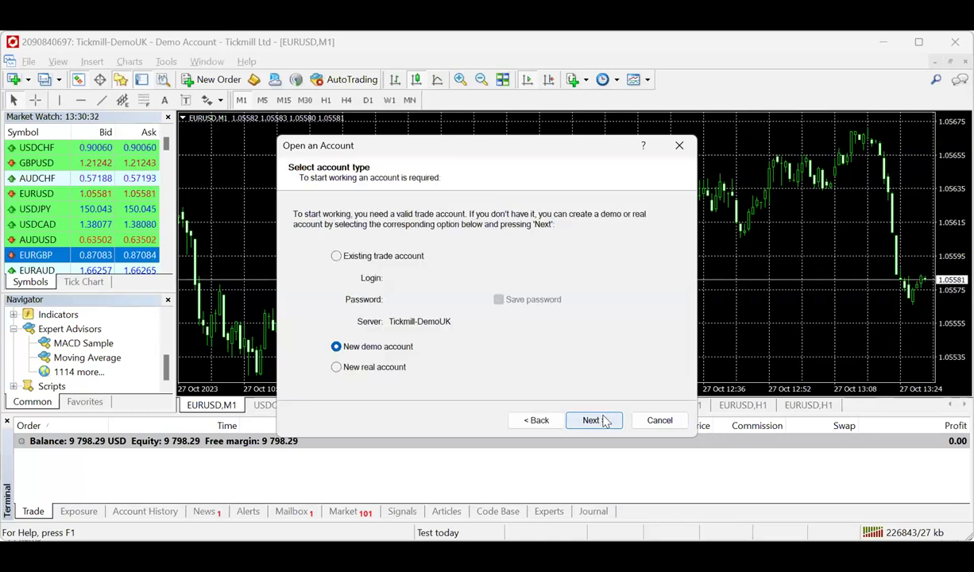
left_click(659, 421)
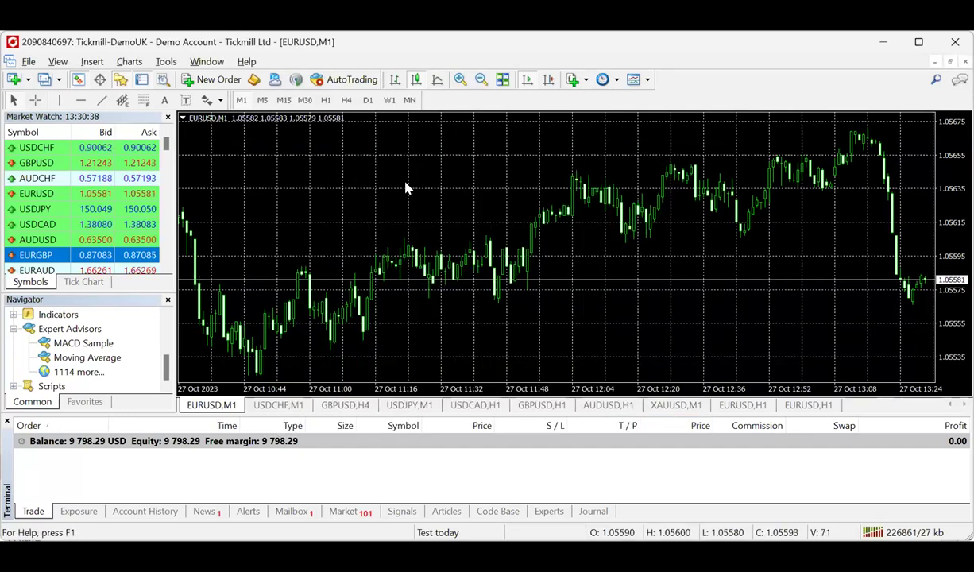
left_click(29, 63)
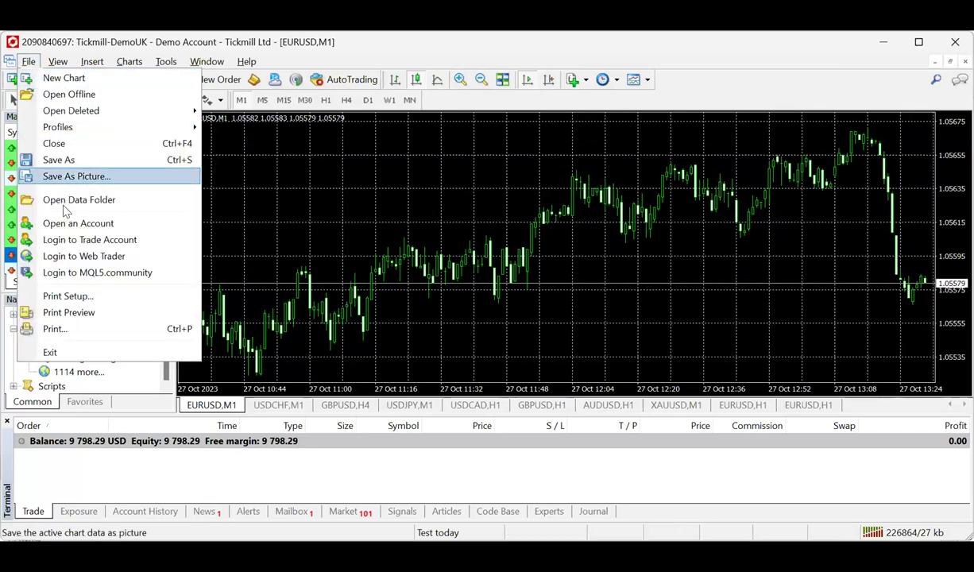
left_click(109, 240)
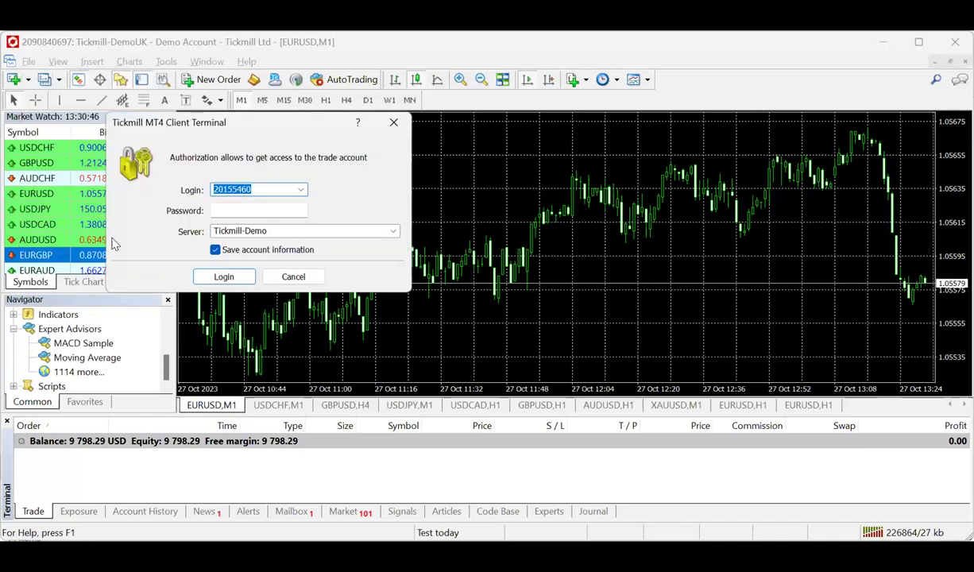
left_click(282, 209)
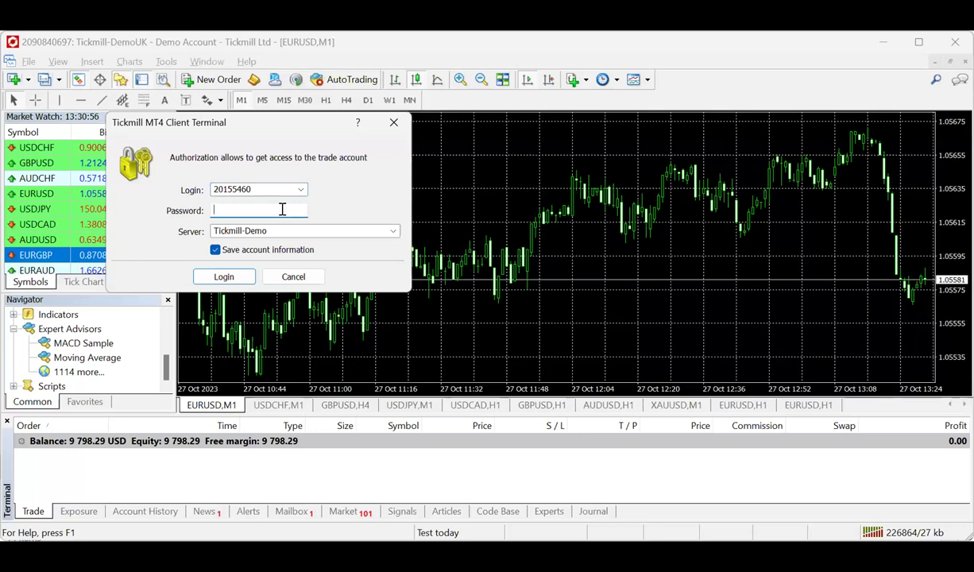
left_click(393, 232)
left_click(395, 236)
left_click(393, 232)
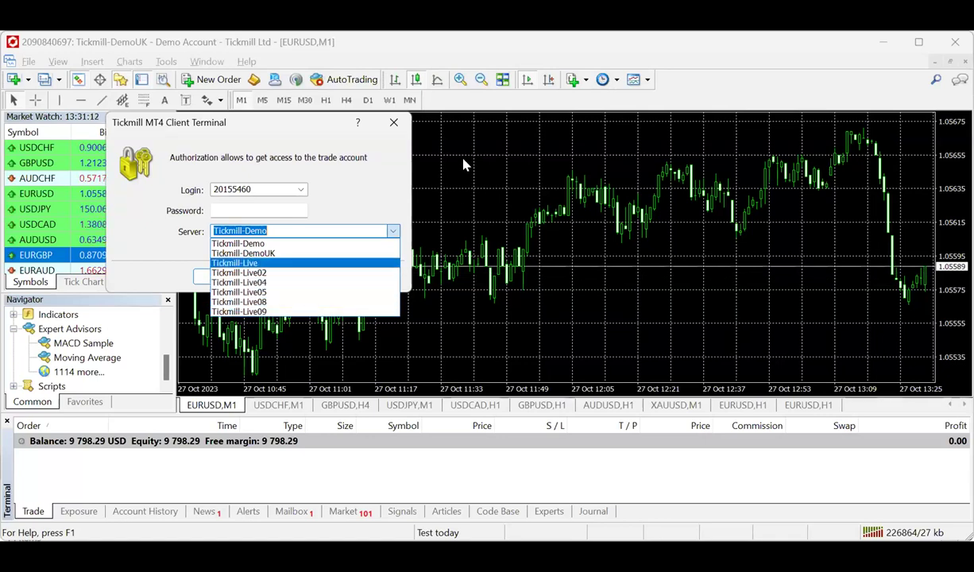
left_click(393, 126)
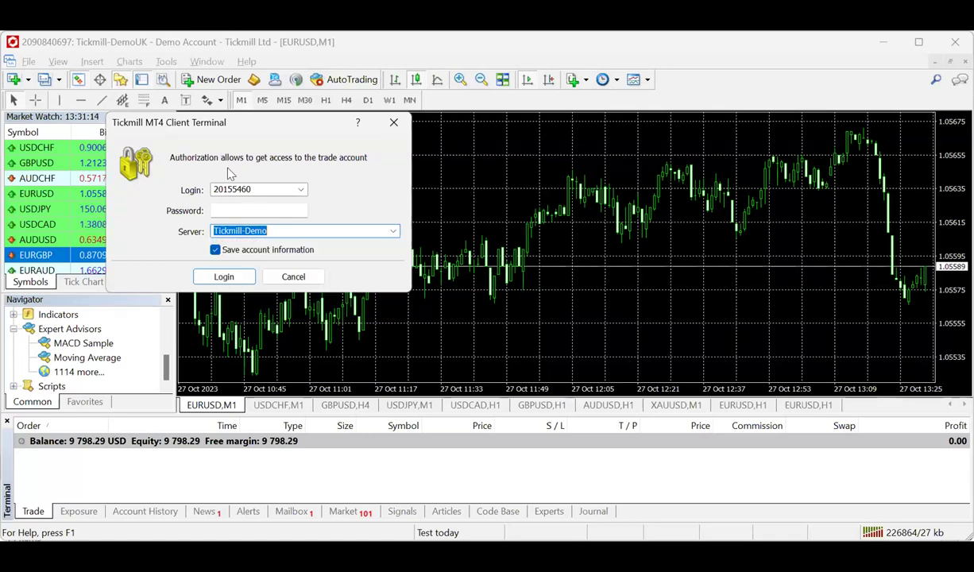
key("Escape")
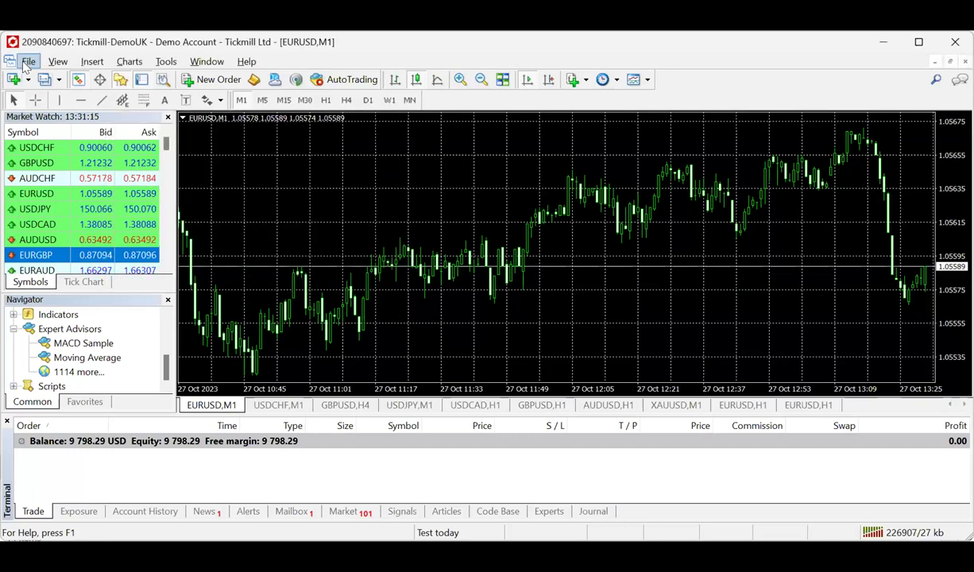
Show the View > Languages submenu listing Arabic to Serbian, with English ticked.
left_click(27, 62)
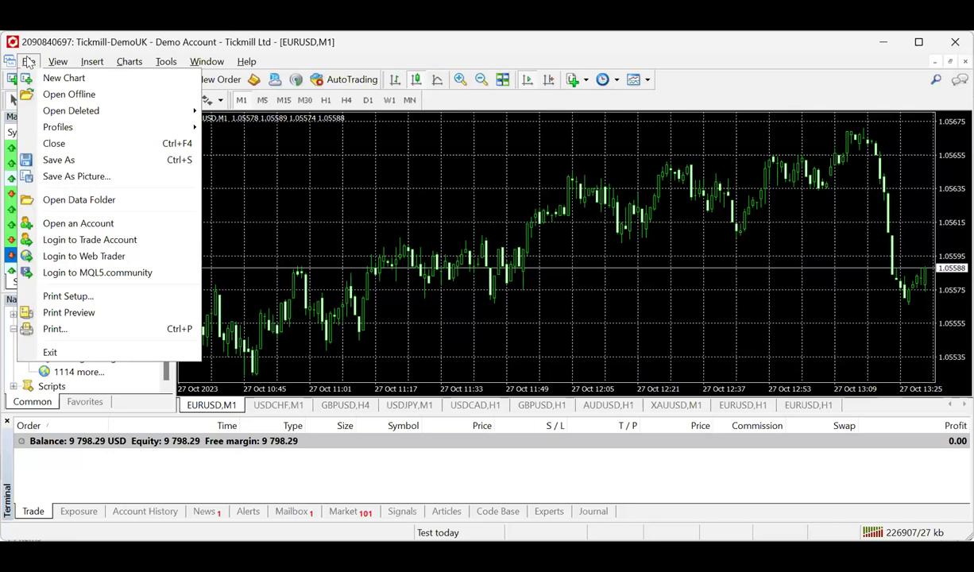
left_click(28, 62)
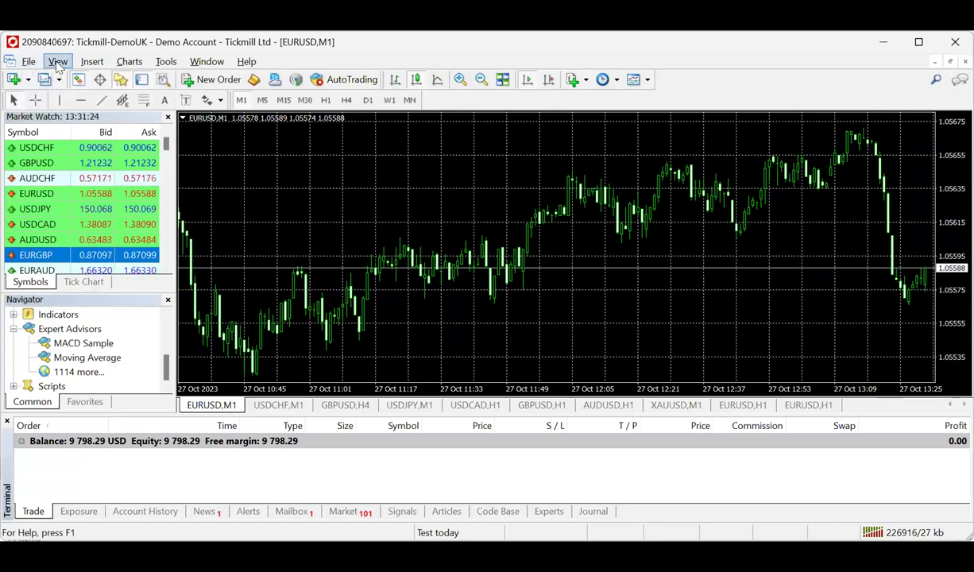
left_click(58, 62)
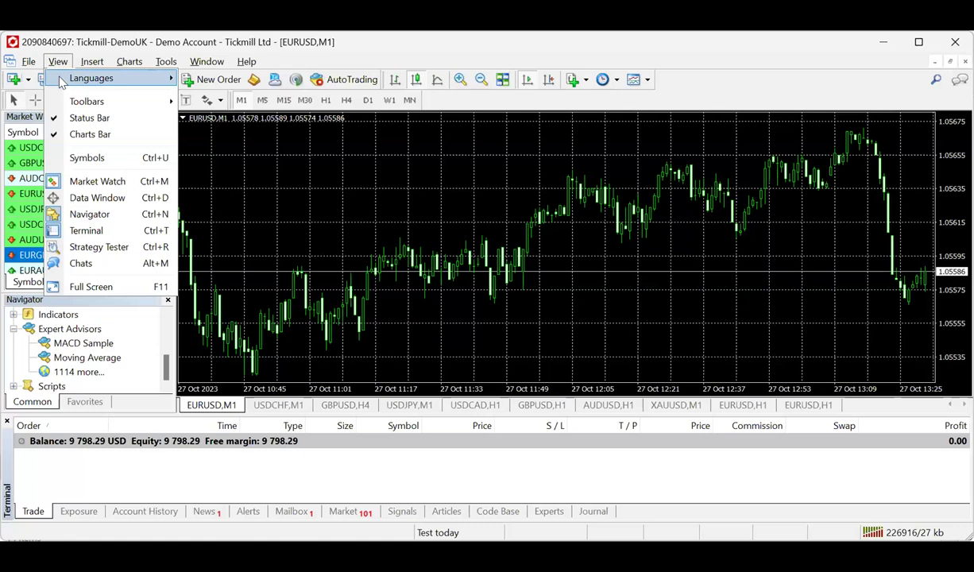
mouse_move(61, 80)
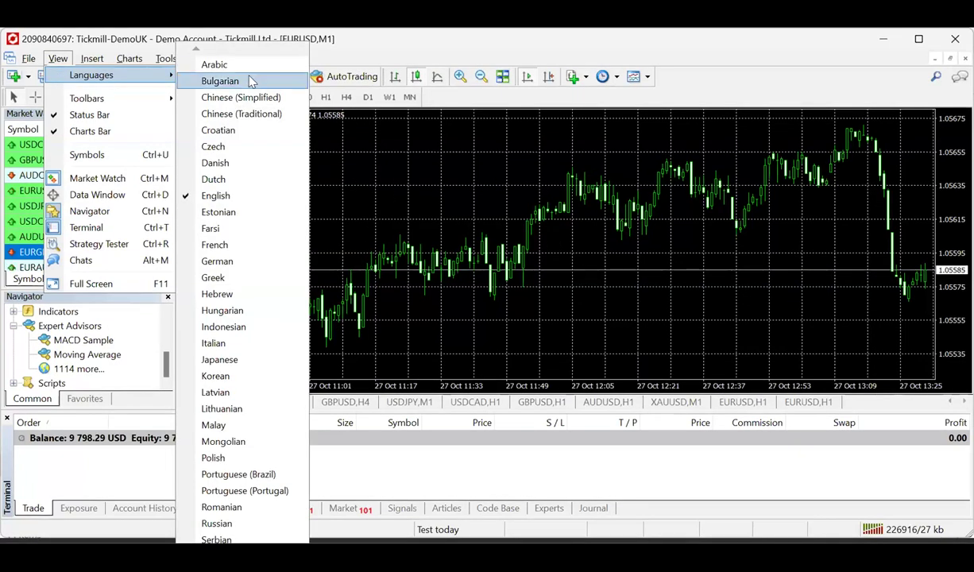